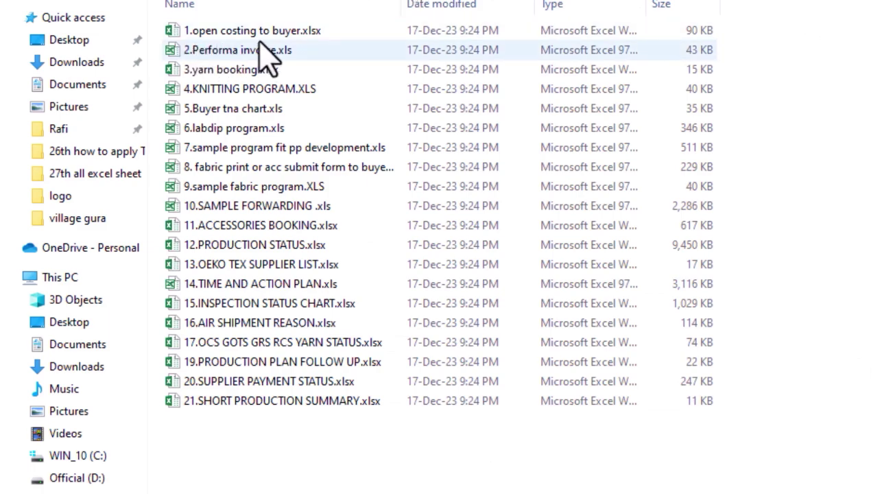
# Open 1.open costing to buyer.xlsx, dismiss the activation notice and look through the whole woven/knit costing sheet.
pyautogui.click(294, 31)
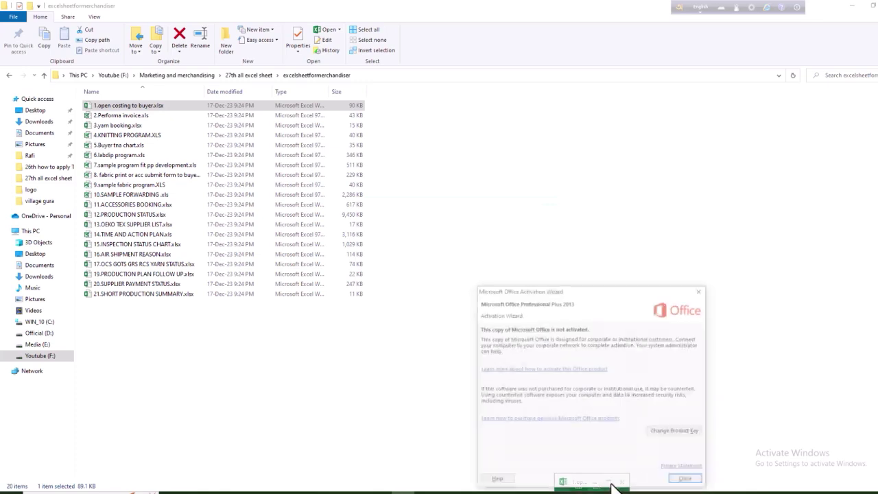
pyautogui.click(690, 482)
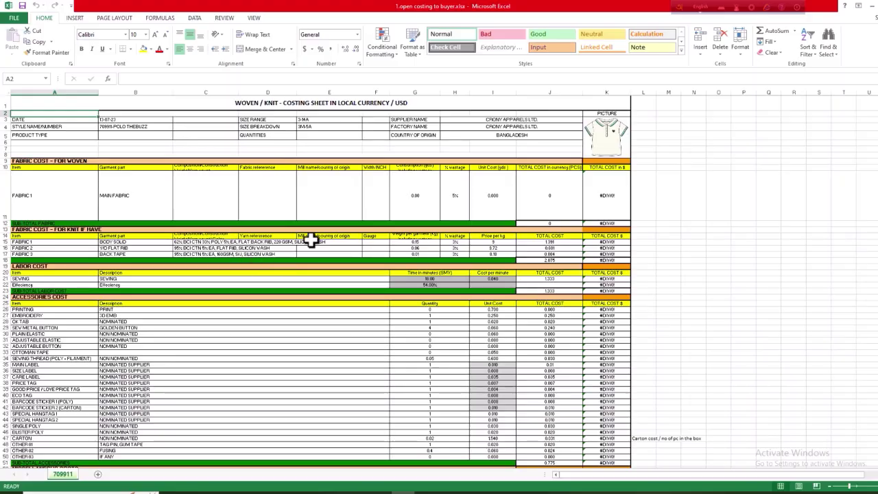
pyautogui.click(627, 159)
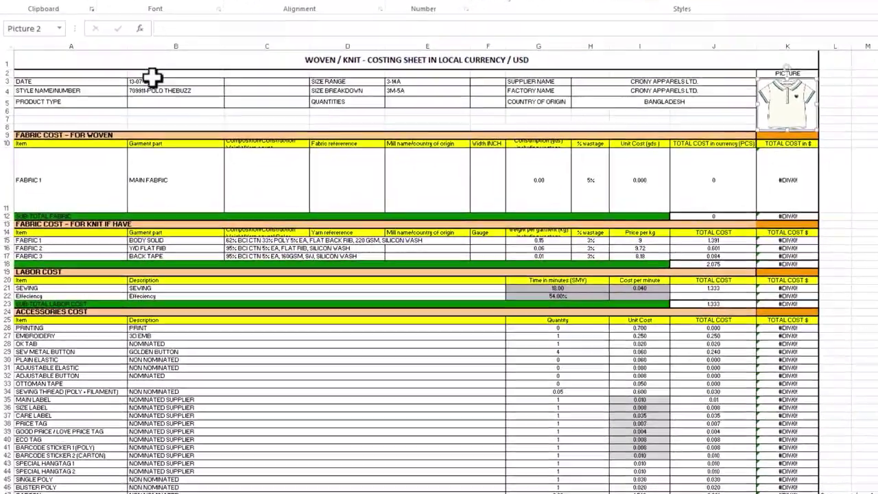
pyautogui.scroll(-1, 592, 330)
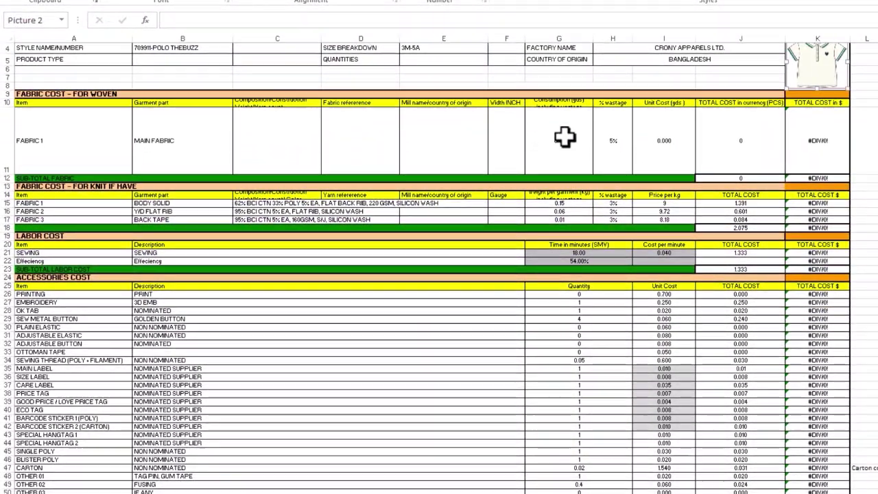
pyautogui.scroll(-3, 564, 138)
pyautogui.scroll(-2, 619, 272)
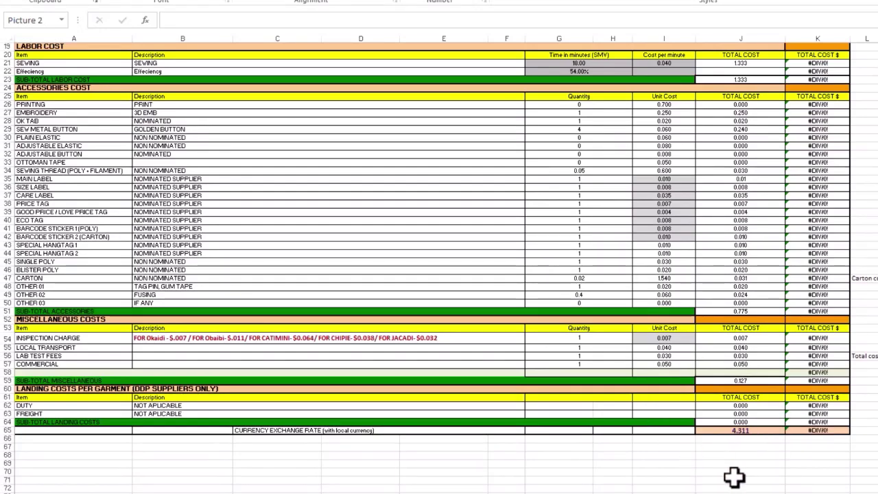
pyautogui.scroll(6, 734, 478)
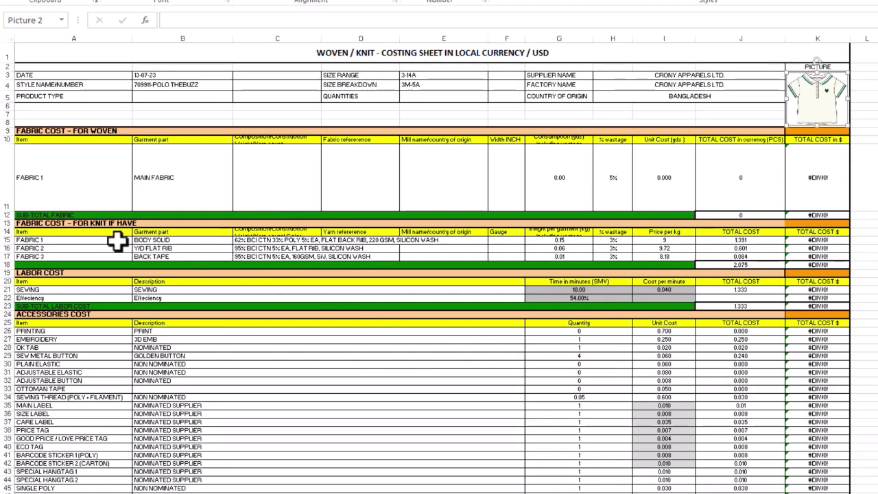
# Examine the knit fabric, sewing, efficiency and accessories cost rows of the costing sheet.
pyautogui.click(39, 241)
pyautogui.click(43, 290)
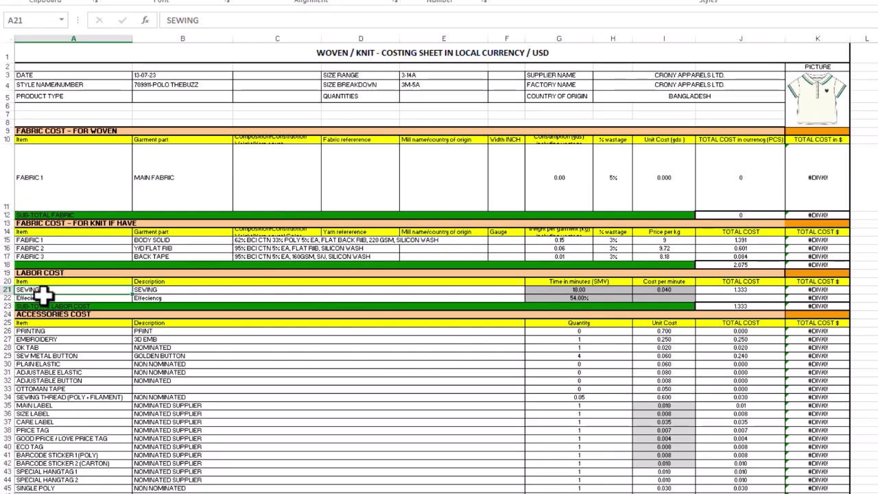
pyautogui.click(43, 298)
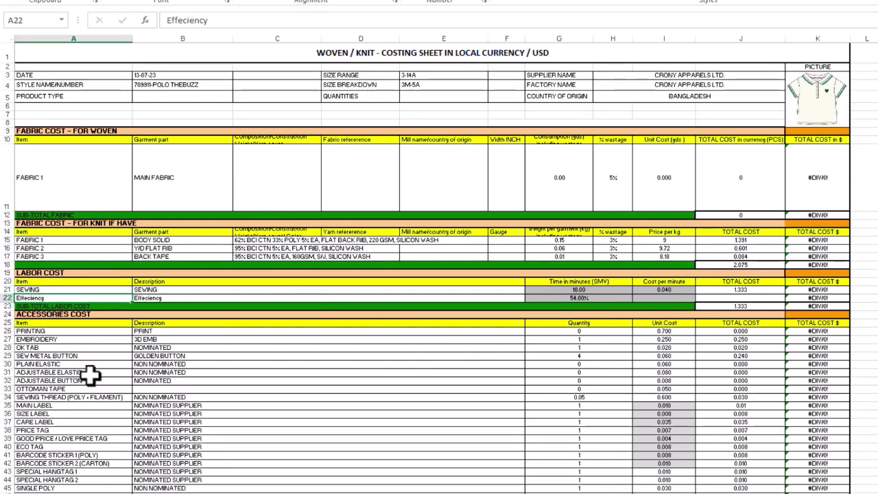
pyautogui.scroll(-4, 227, 466)
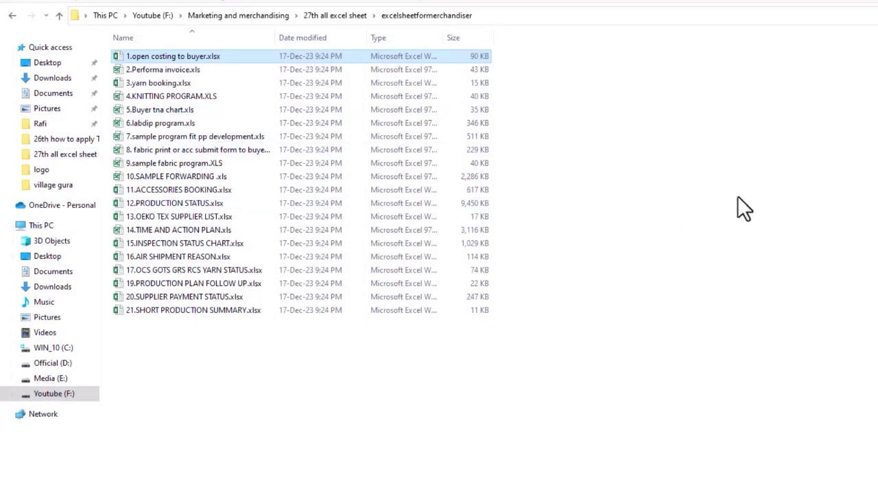
# View the proforma invoice in 2.Performa invoice.xls and the yarn requisition sheet in 3.yarn booking.xlsx, closing each workbook after viewing.
pyautogui.click(162, 69)
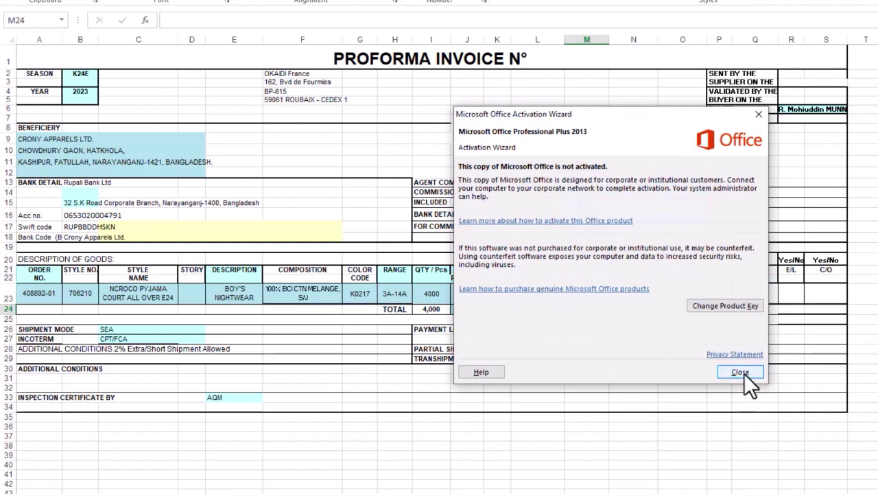
pyautogui.click(738, 424)
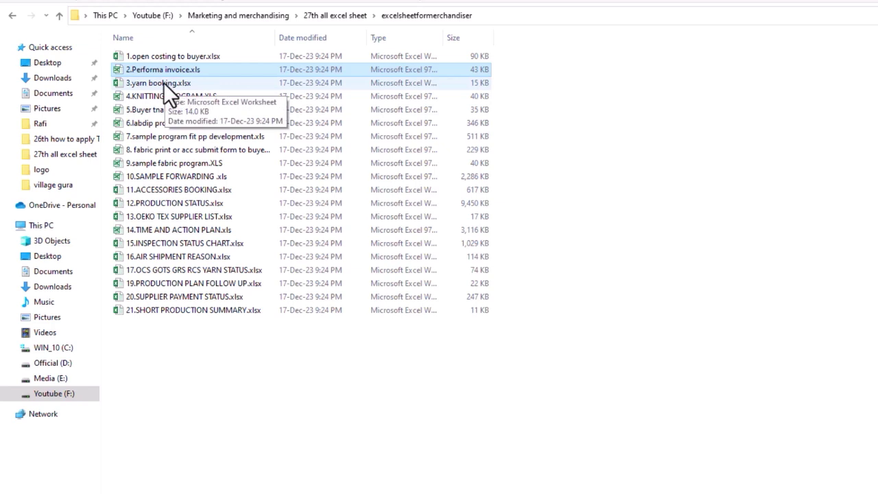
pyautogui.doubleClick(163, 82)
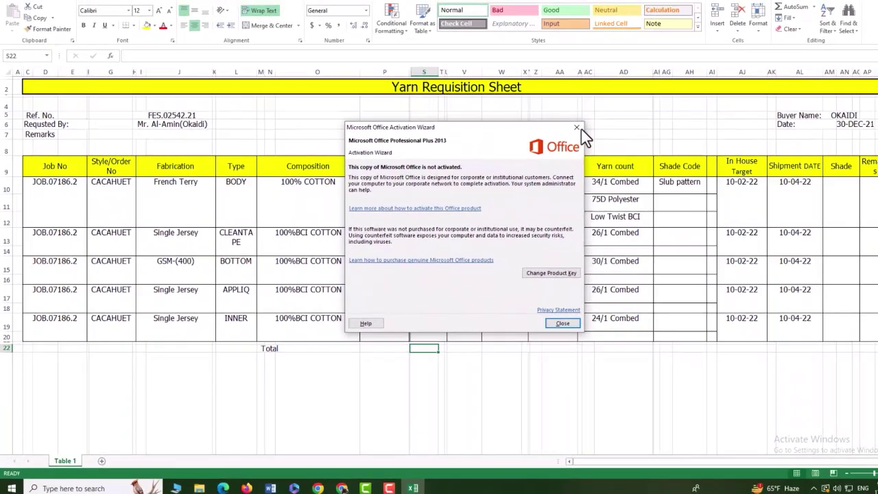
pyautogui.click(708, 117)
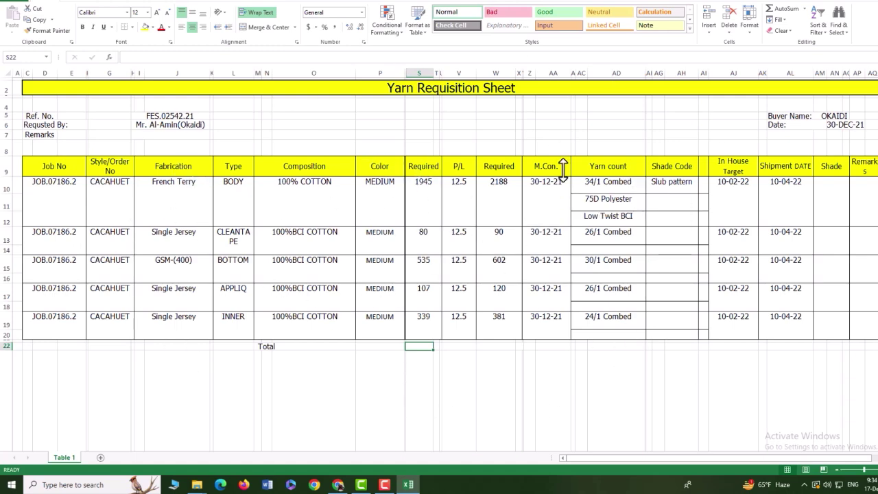
pyautogui.click(876, 2)
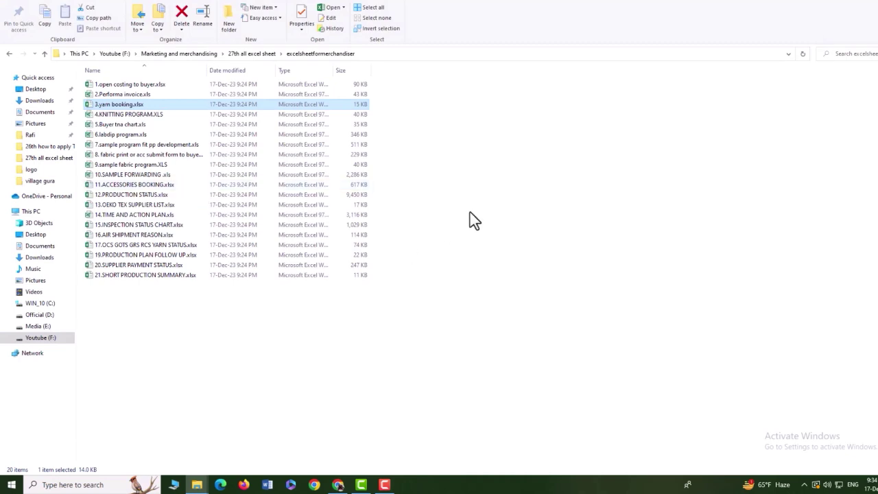
# Open 4.KNITTING PROGRAM.XLS, review the consumption and knitting programme from start to end, and close the workbook.
pyautogui.click(137, 115)
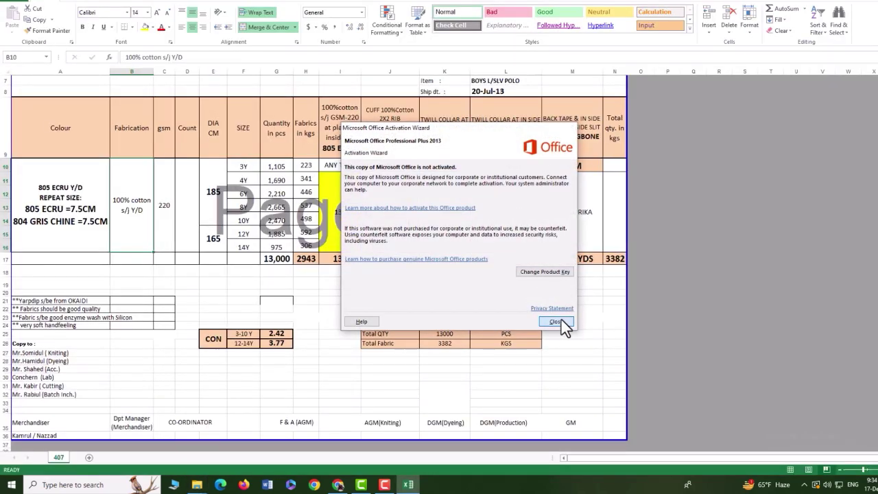
pyautogui.click(554, 321)
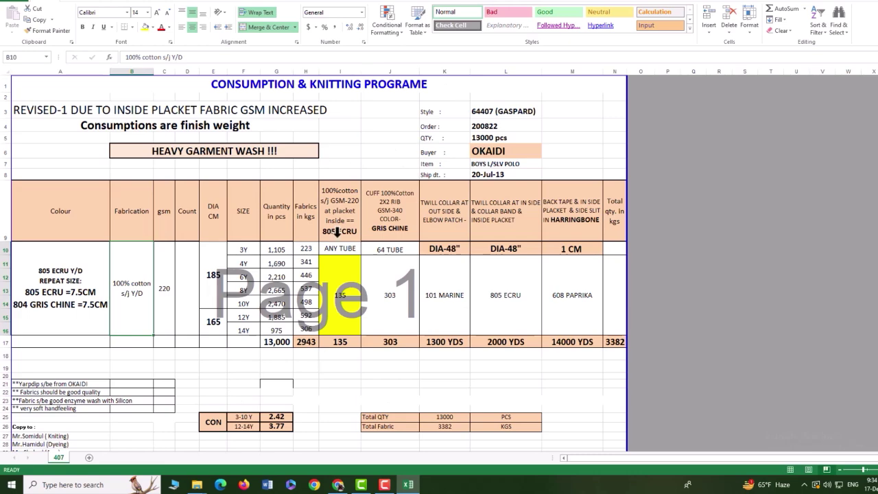
pyautogui.scroll(-3, 341, 398)
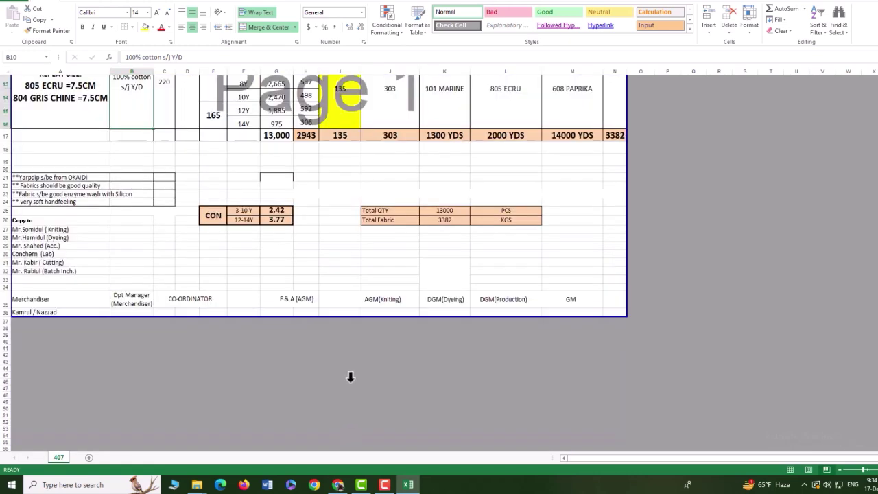
pyautogui.scroll(3, 349, 376)
pyautogui.hotkey('alt', 'F4')
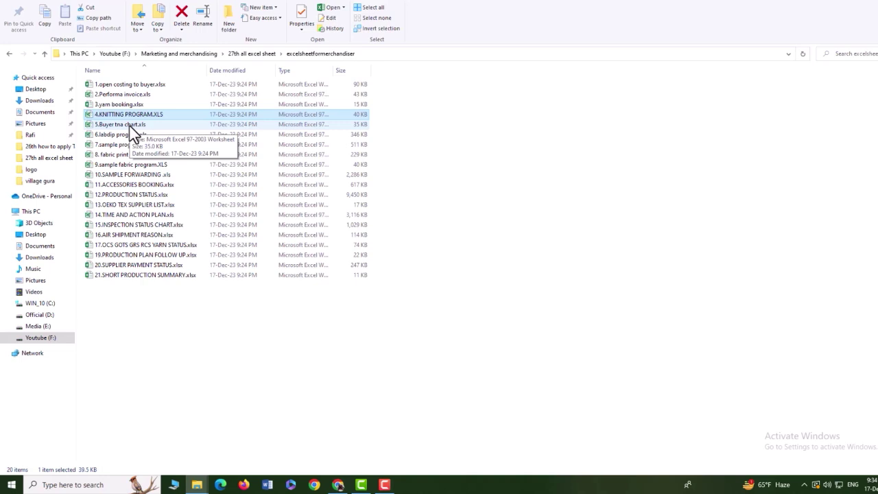
# Open 5.Buyer tna chart.xls and examine the lab dip send and approval deadline dates in the order follow-up schedule.
pyautogui.doubleClick(130, 126)
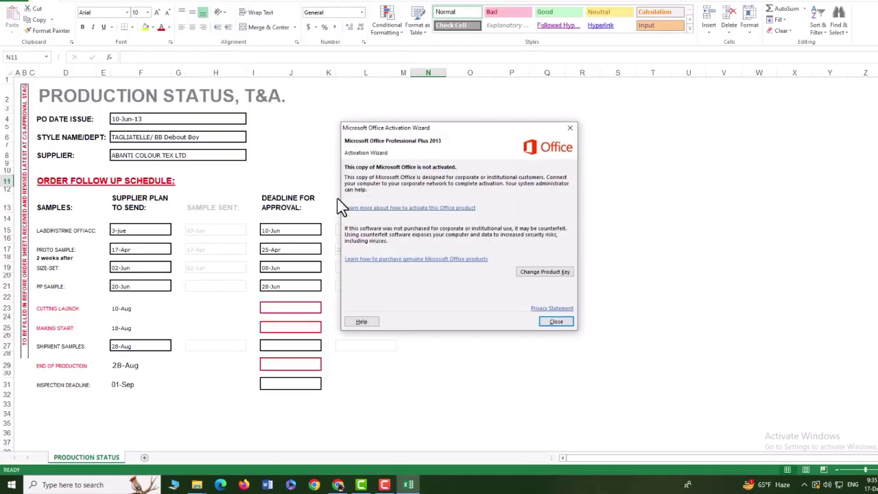
pyautogui.click(558, 322)
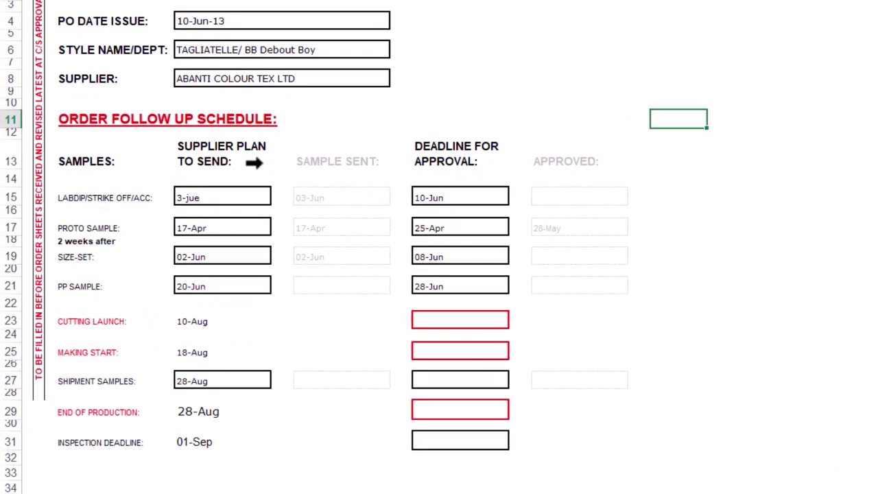
pyautogui.click(202, 195)
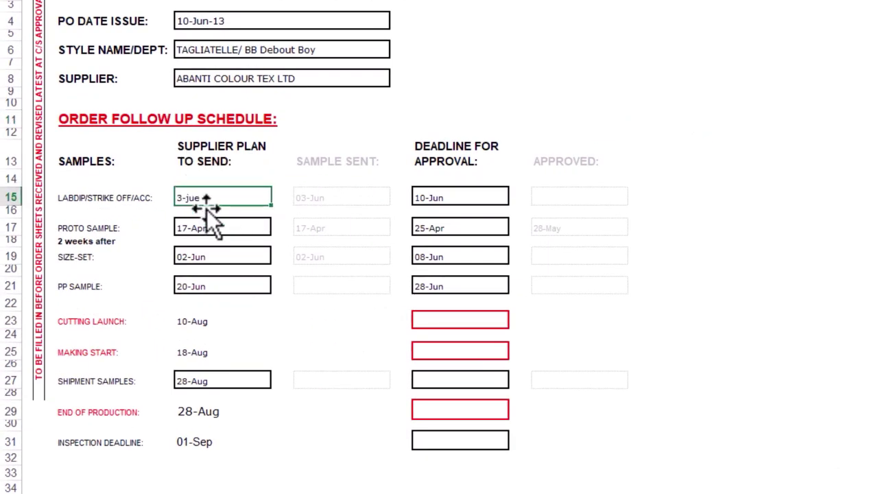
pyautogui.click(444, 198)
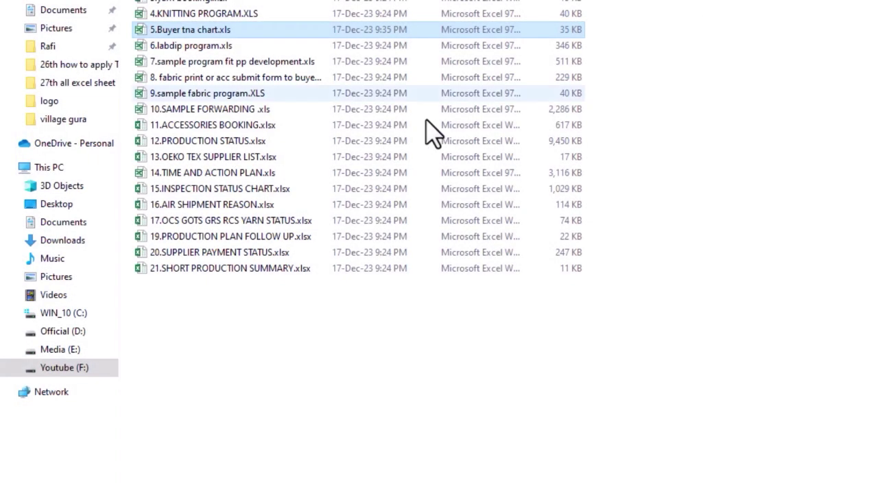
# Open 6.labdip program.xls and examine the style and swatch entries of the lab dip table.
pyautogui.doubleClick(222, 46)
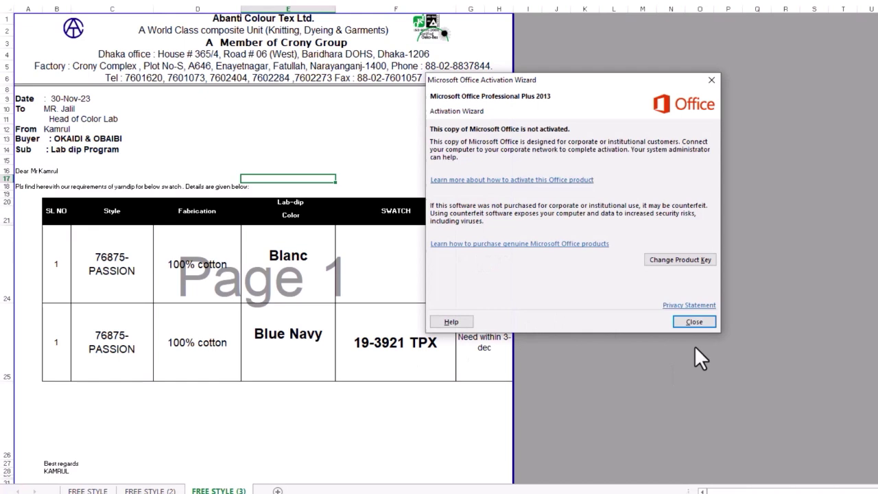
pyautogui.click(694, 322)
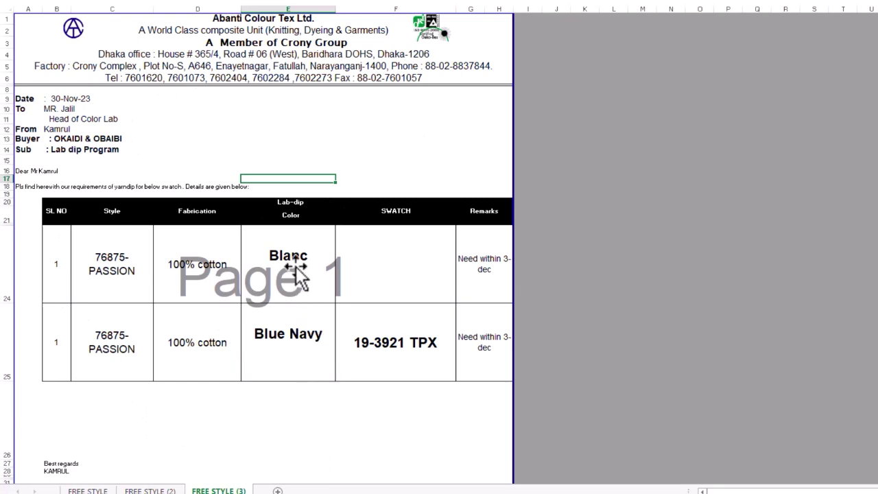
pyautogui.click(402, 339)
pyautogui.click(112, 260)
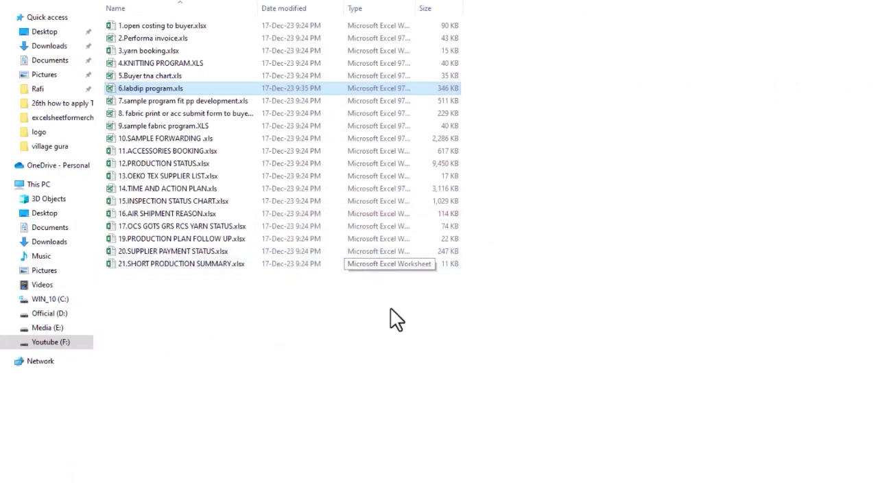
# Open 7.sample program fit pp development.xls and review the Kiabi sample list by style, sample type, size and GSM.
pyautogui.doubleClick(169, 102)
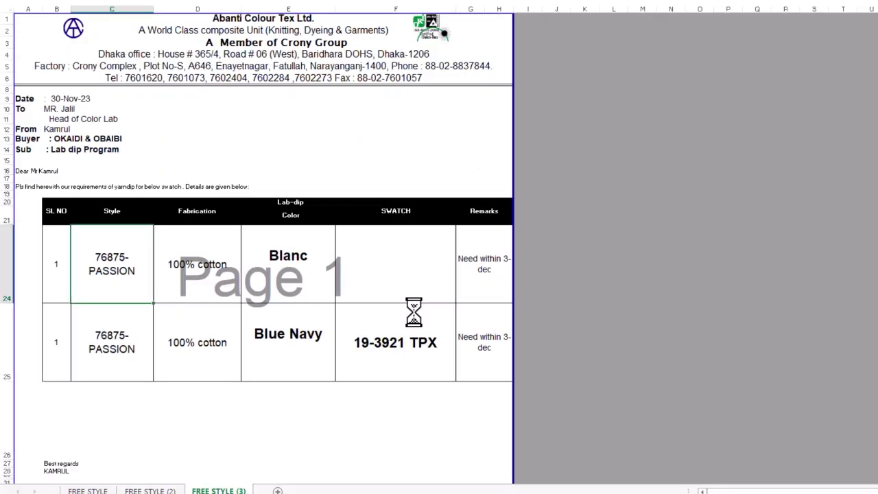
pyautogui.moveTo(508, 493)
pyautogui.click(574, 467)
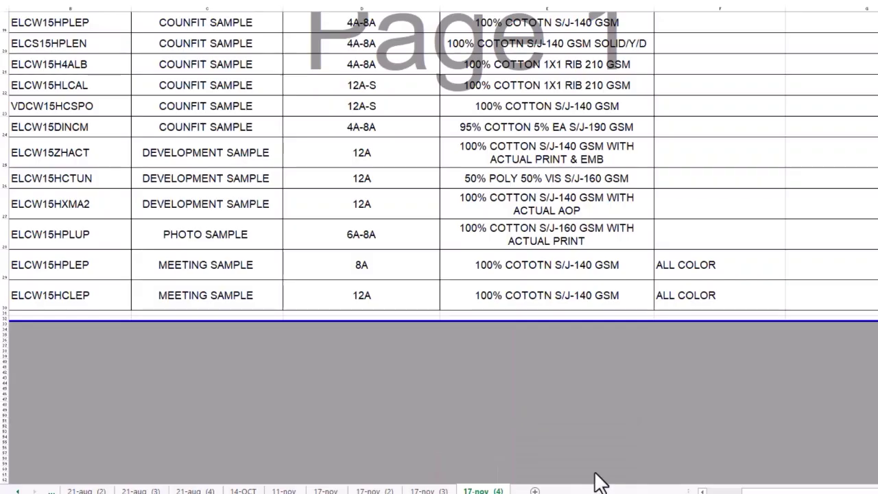
pyautogui.scroll(5, 545, 254)
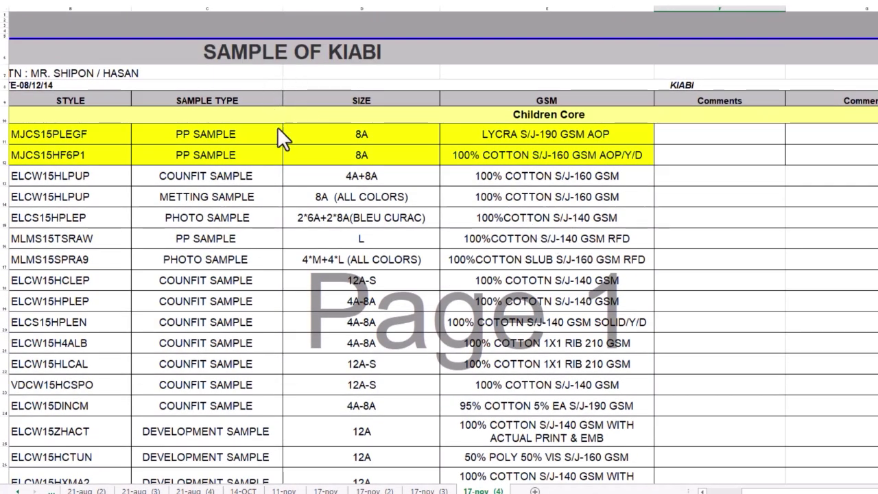
pyautogui.moveTo(796, 491); pyautogui.dragTo(782, 491)
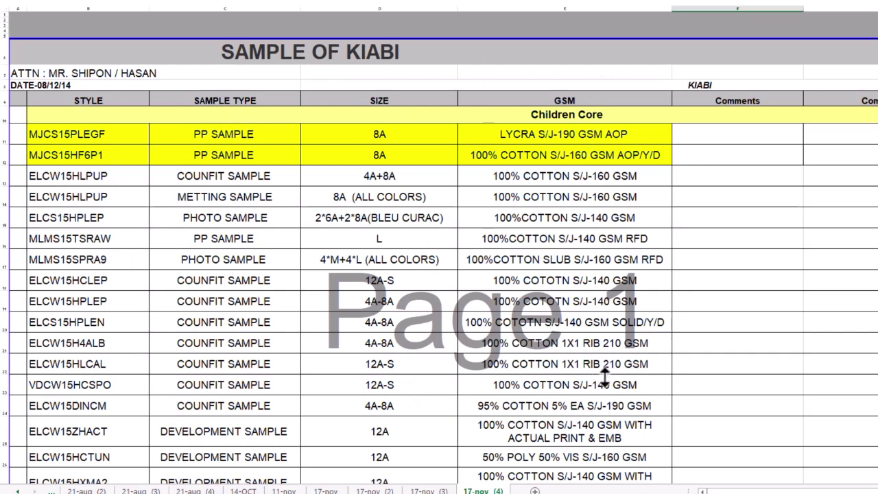
pyautogui.scroll(-5, 607, 377)
pyautogui.scroll(10, 610, 376)
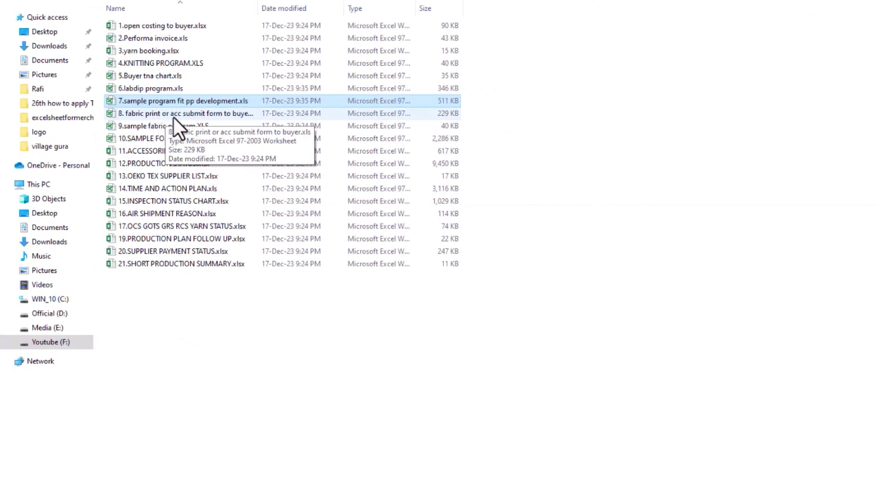
# Open 8. fabric print or acc submit form to buyer.xls and look through the print approval form.
pyautogui.doubleClick(229, 115)
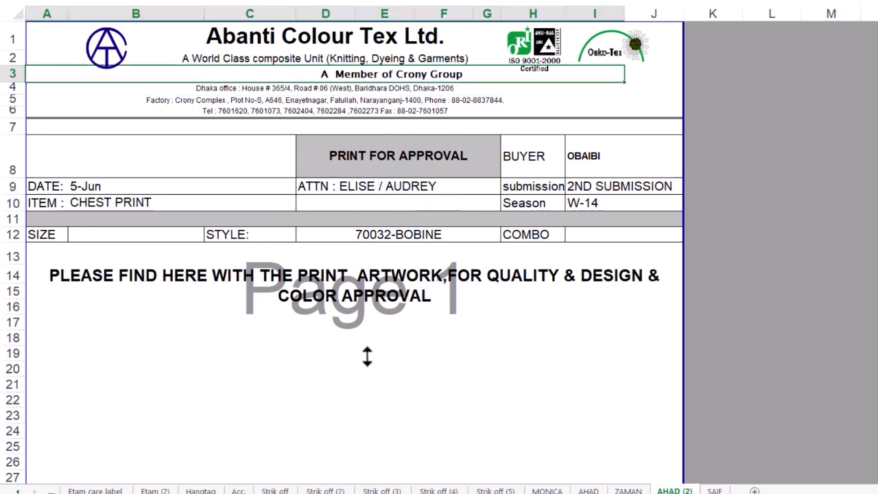
pyautogui.scroll(-3, 367, 356)
pyautogui.scroll(3, 367, 354)
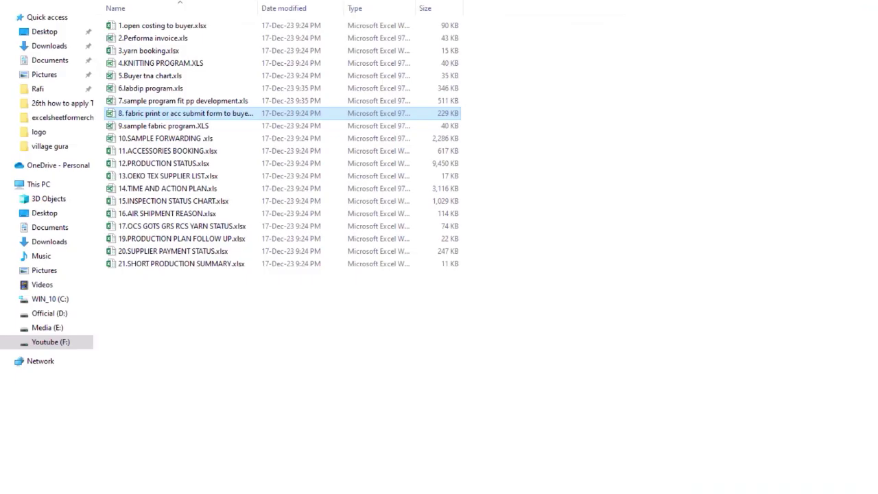
# Open 9.sample fabric program.XLS for viewing, followed by the sample forwarding sheet in 10.SAMPLE FORWARDING .xls.
pyautogui.doubleClick(168, 124)
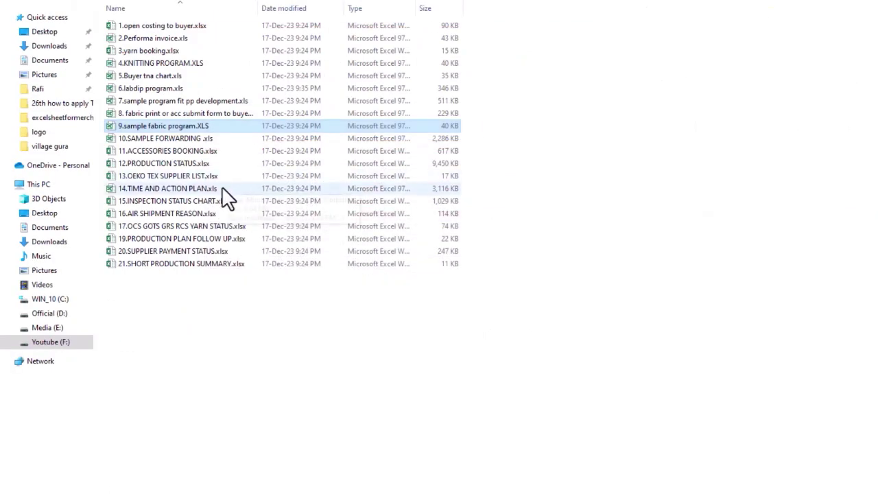
pyautogui.doubleClick(166, 137)
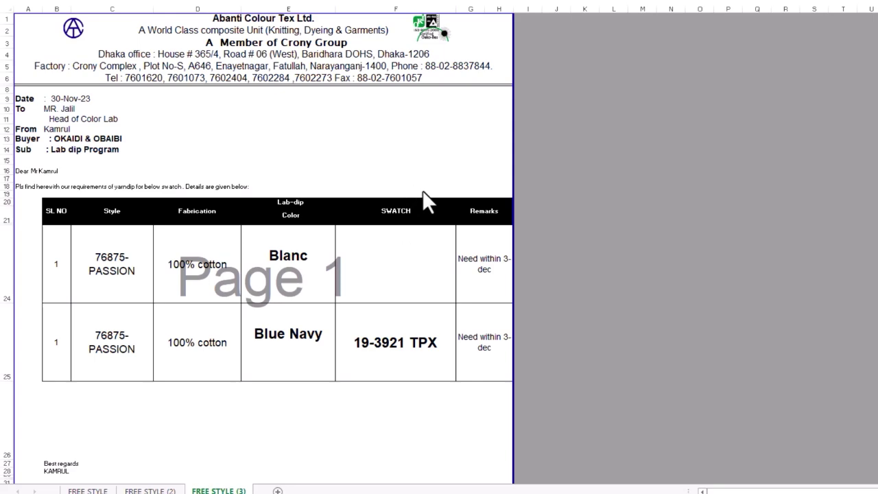
pyautogui.click(112, 264)
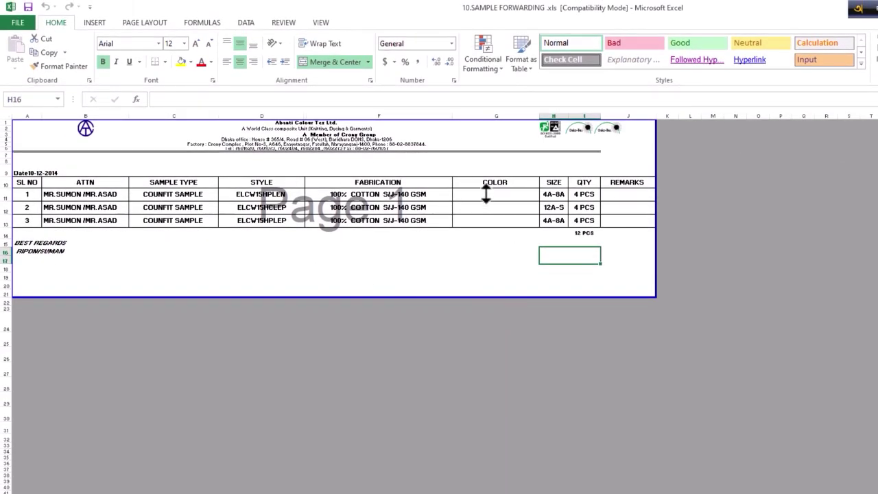
# Review the sample forwarding sheet's ATTN column and date line, and leave the workbook.
pyautogui.click(101, 184)
pyautogui.moveTo(101, 194); pyautogui.dragTo(107, 236)
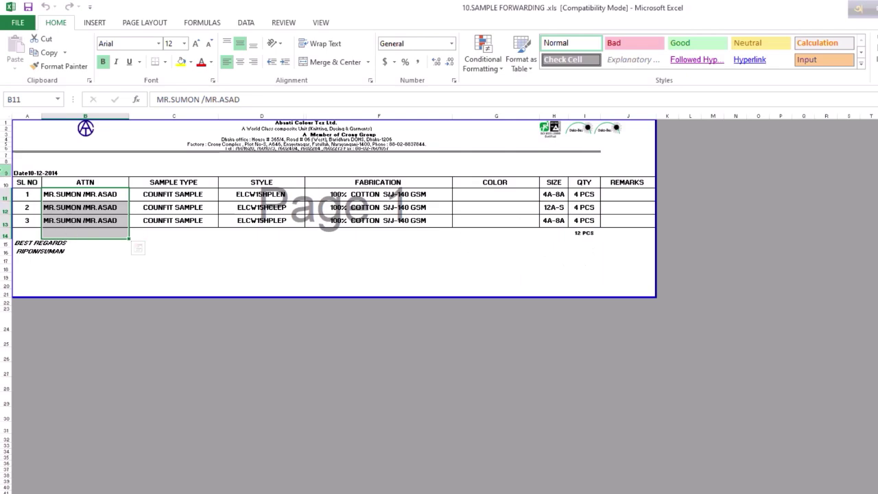
pyautogui.click(23, 173)
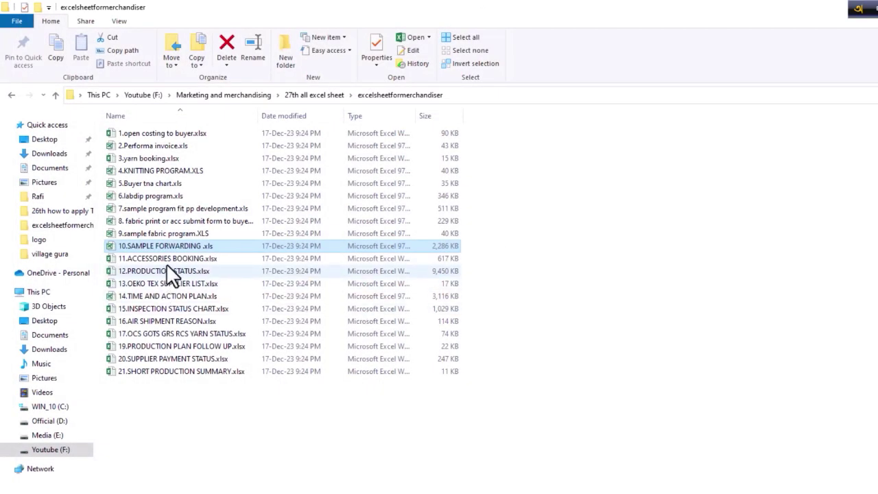
# Open 11.ACCESSORIES BOOKING.xlsx, dismiss the activation notice, review the item description of the manual booking table, and close the workbook.
pyautogui.doubleClick(173, 260)
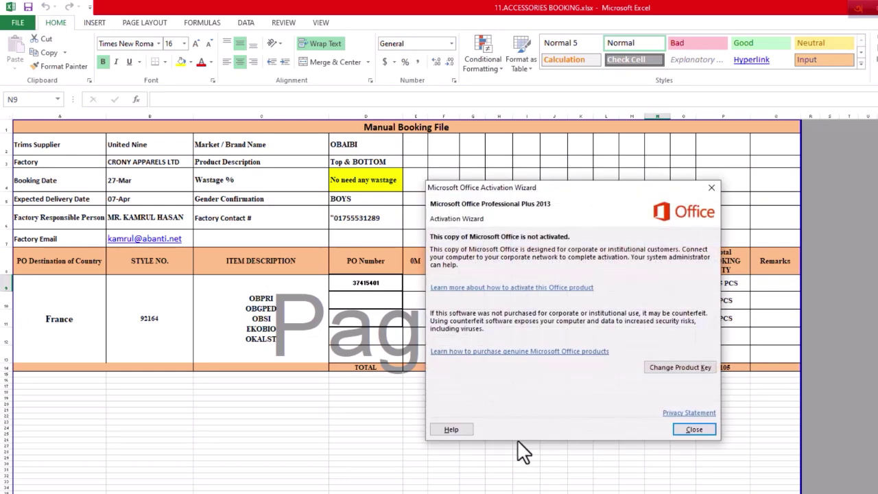
pyautogui.click(690, 429)
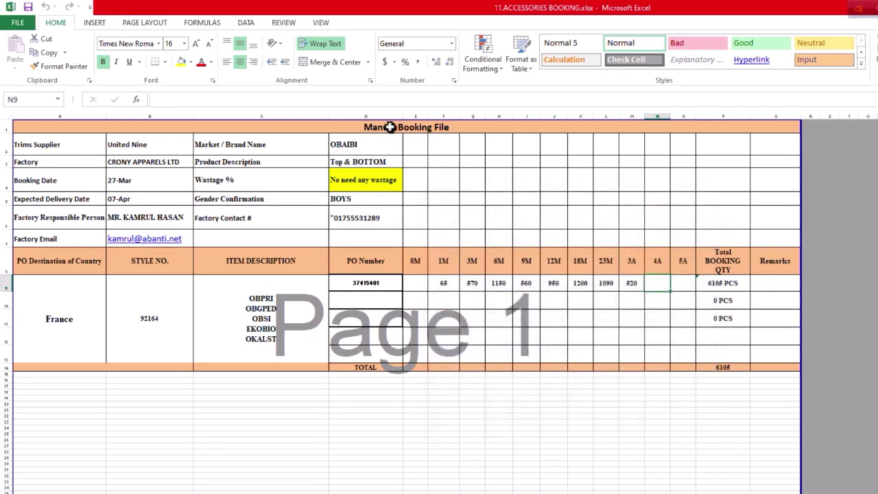
pyautogui.click(272, 299)
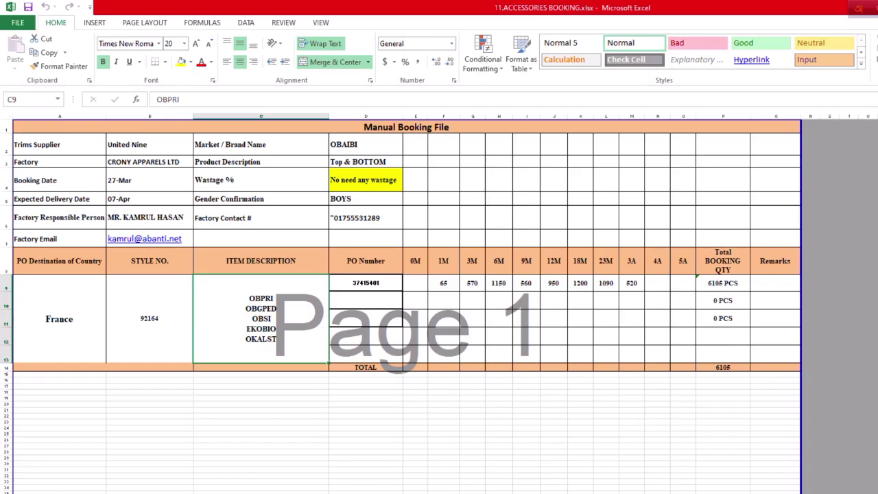
pyautogui.hotkey('alt', 'F4')
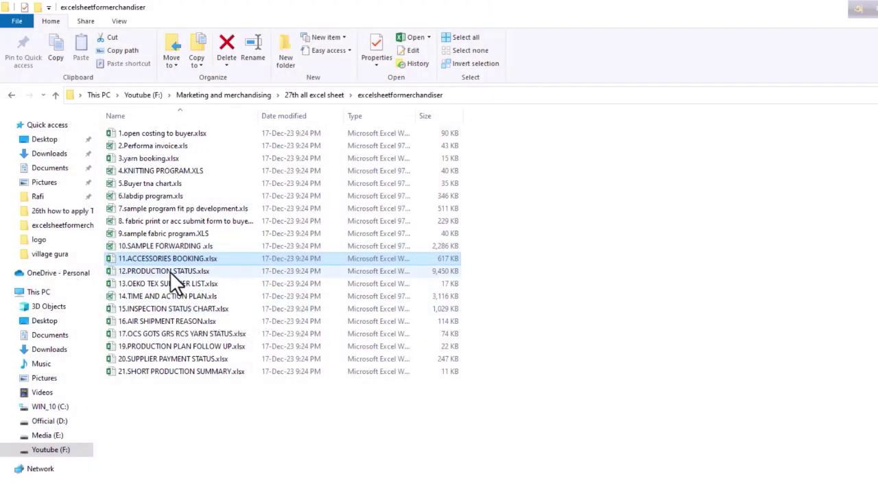
# Open 12.PRODUCTION STATUS.xlsx and review the production stage columns from yarn booking, knitting and dyeing through cutting, print embellishment and sewing.
pyautogui.click(170, 272)
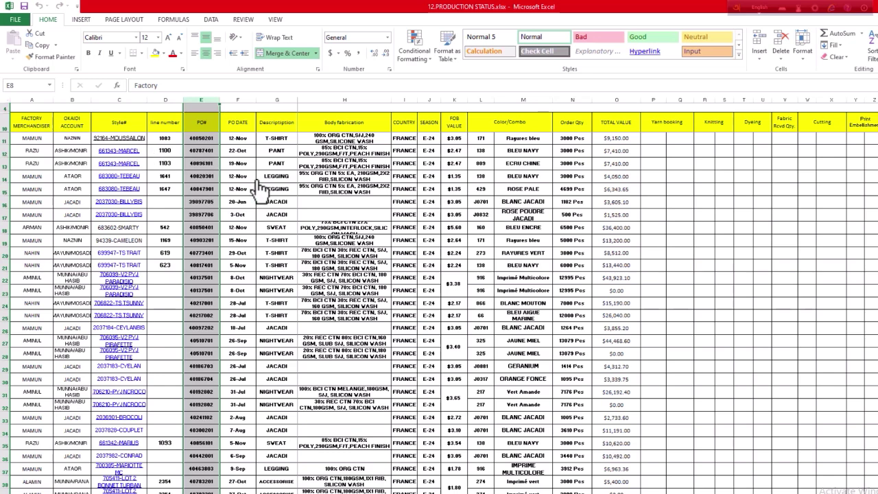
pyautogui.click(661, 127)
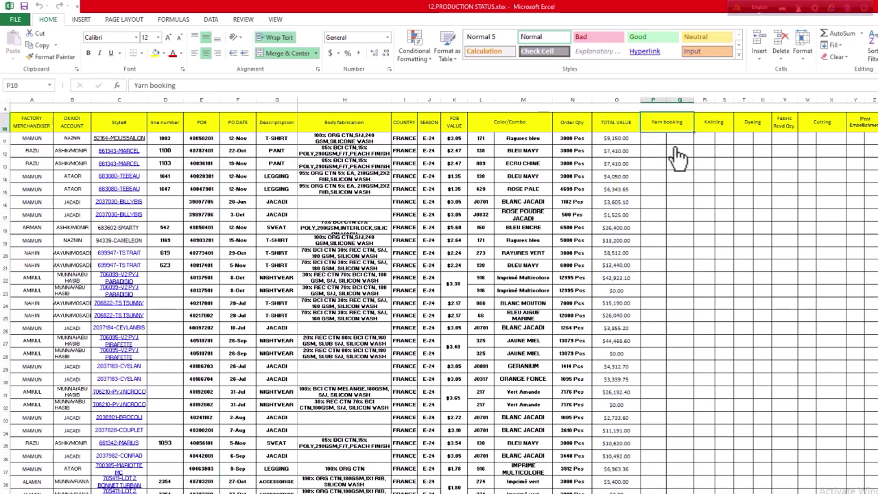
pyautogui.click(724, 131)
pyautogui.click(758, 130)
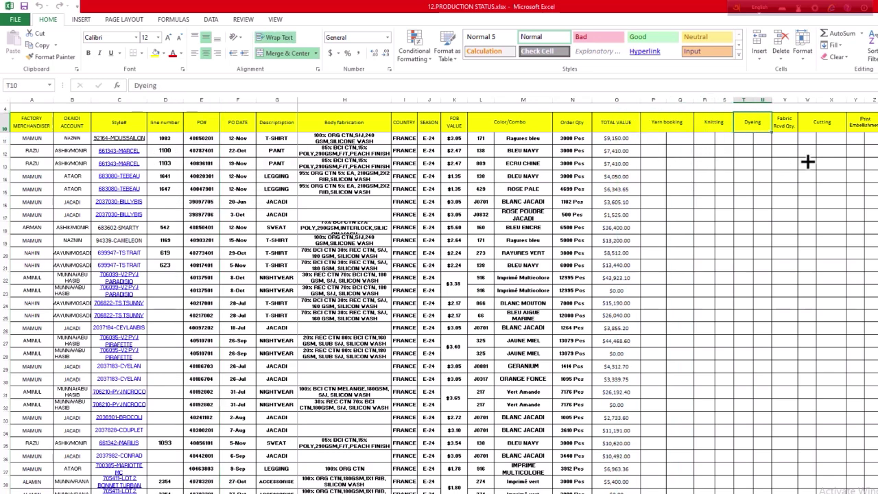
pyautogui.click(788, 125)
pyautogui.click(821, 131)
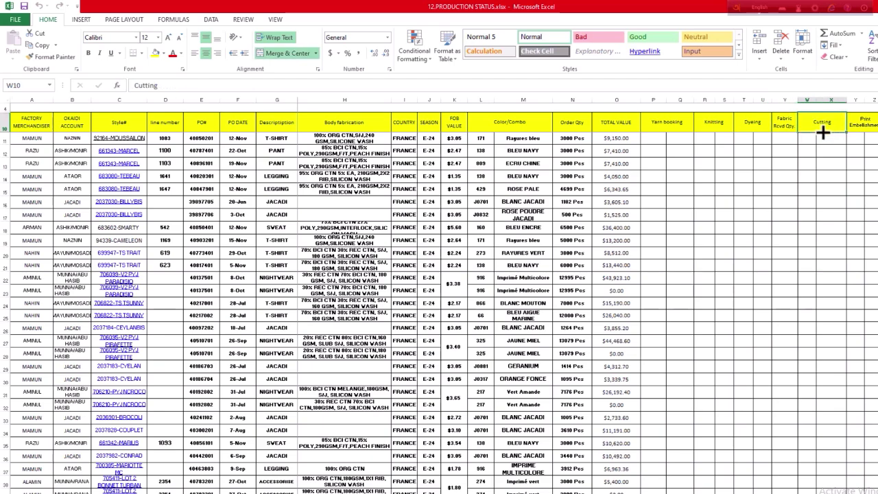
pyautogui.click(869, 122)
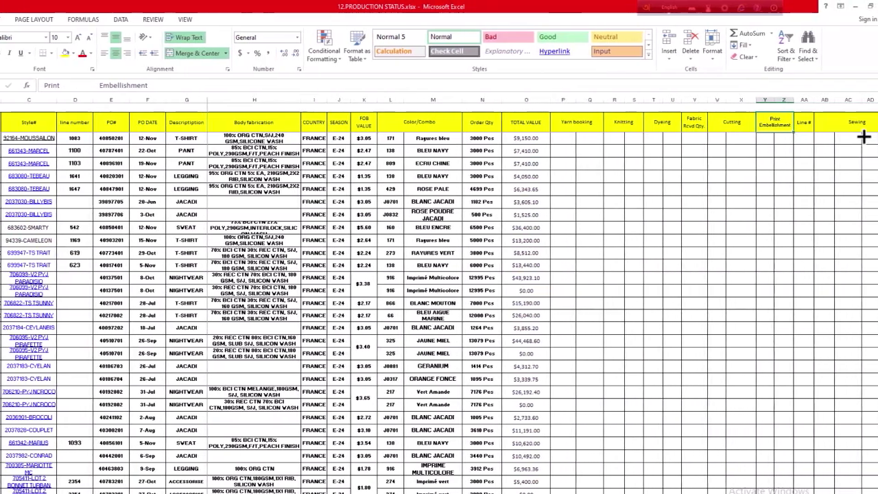
pyautogui.click(845, 123)
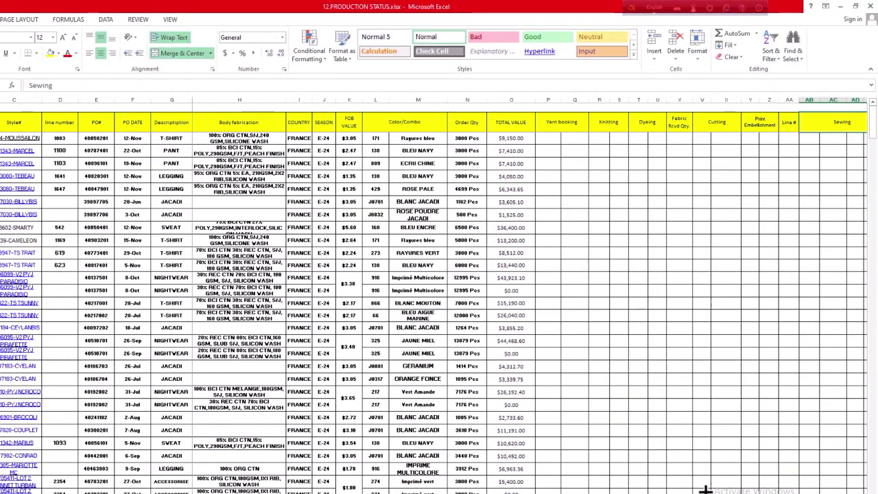
# Examine the production status columns from Washing and FTY ETD through shipment, remarks, L/C and the approval checks.
pyautogui.hscroll(5, 490, 220)
pyautogui.click(459, 127)
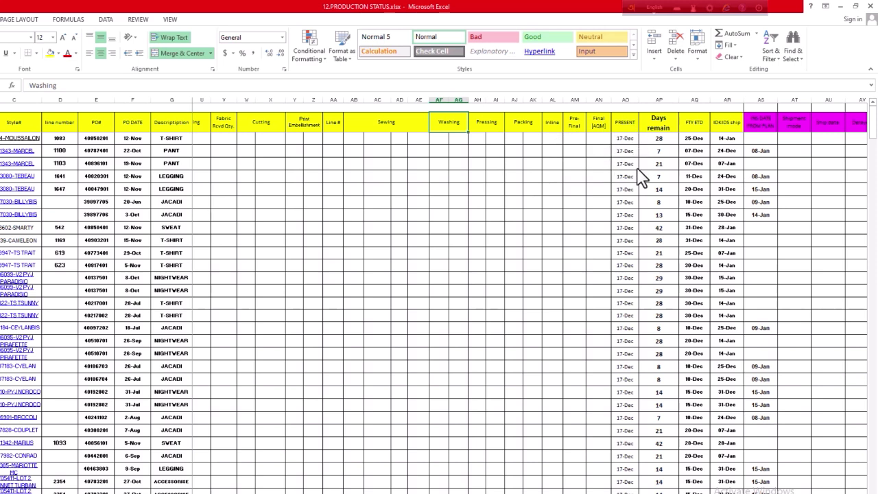
pyautogui.click(707, 125)
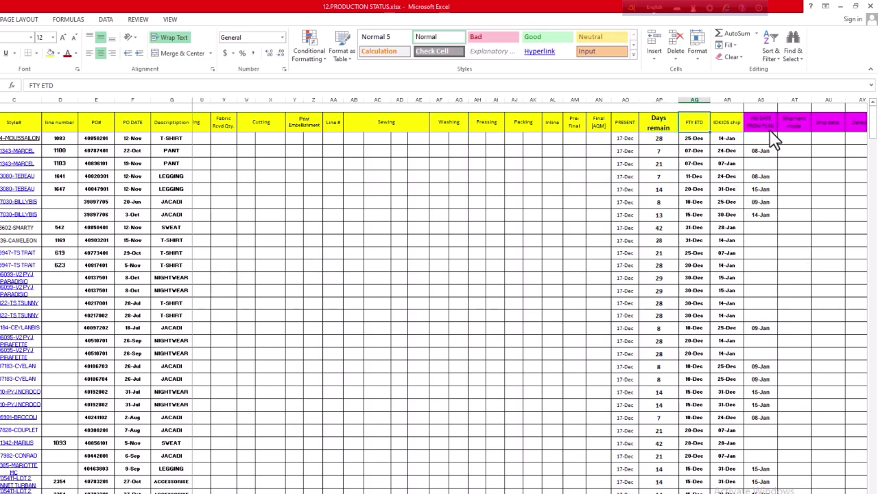
pyautogui.hscroll(5, 531, 295)
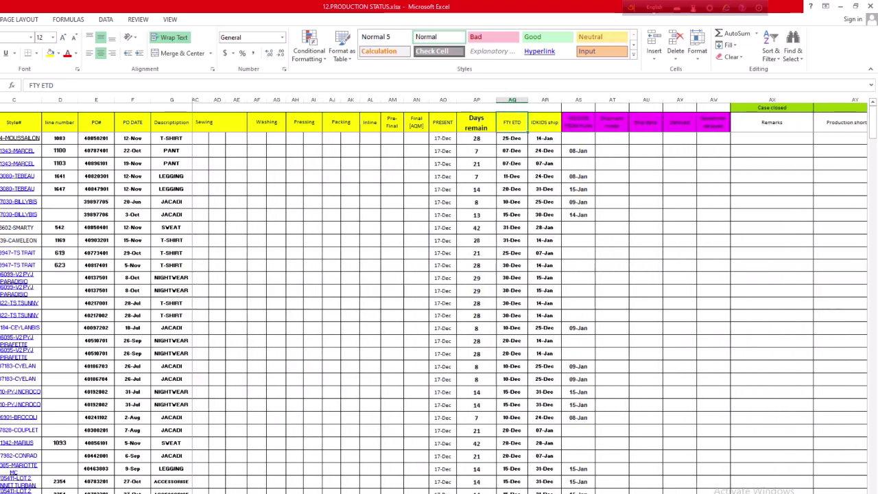
pyautogui.hscroll(3, 531, 295)
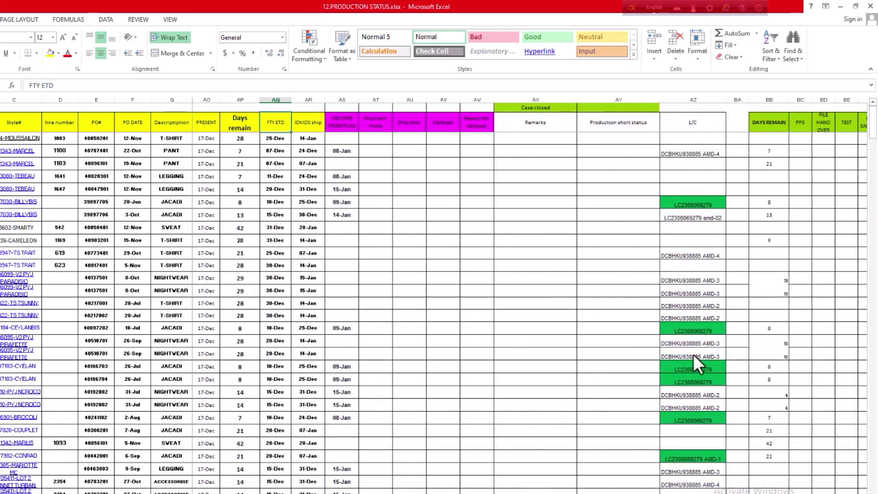
pyautogui.hscroll(3, 730, 467)
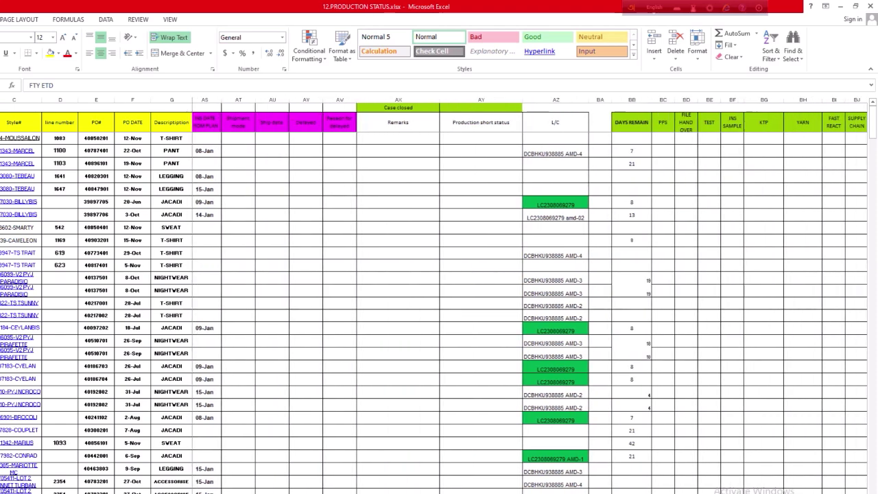
pyautogui.hscroll(3, 744, 484)
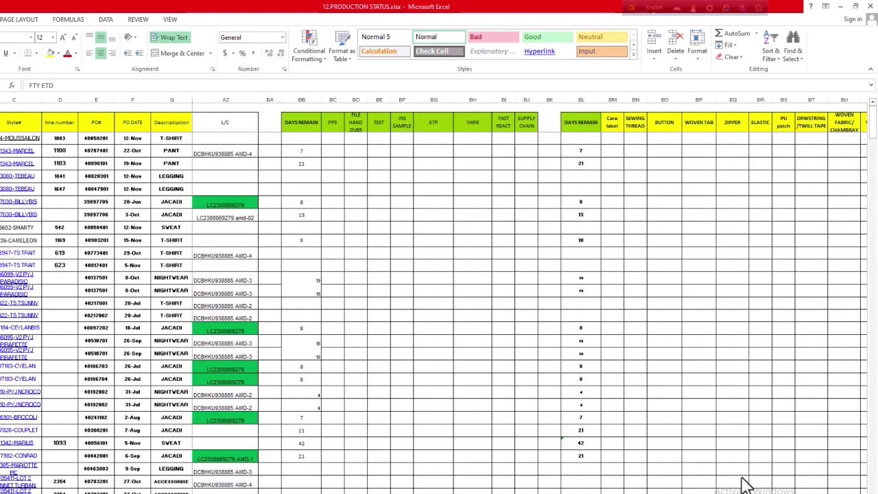
# Look through the trims, data file, sticker and label columns of the production status sheet and close the workbook.
pyautogui.hscroll(10, 597, 201)
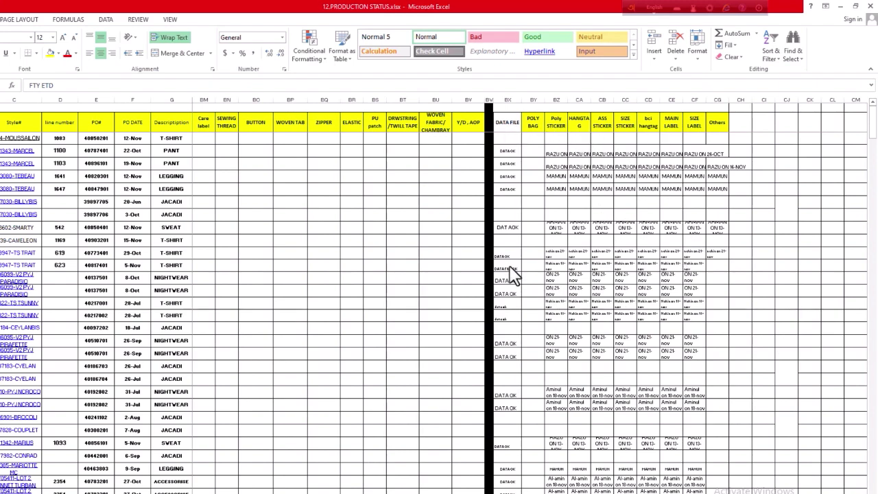
pyautogui.click(570, 302)
pyautogui.hscroll(5, 533, 295)
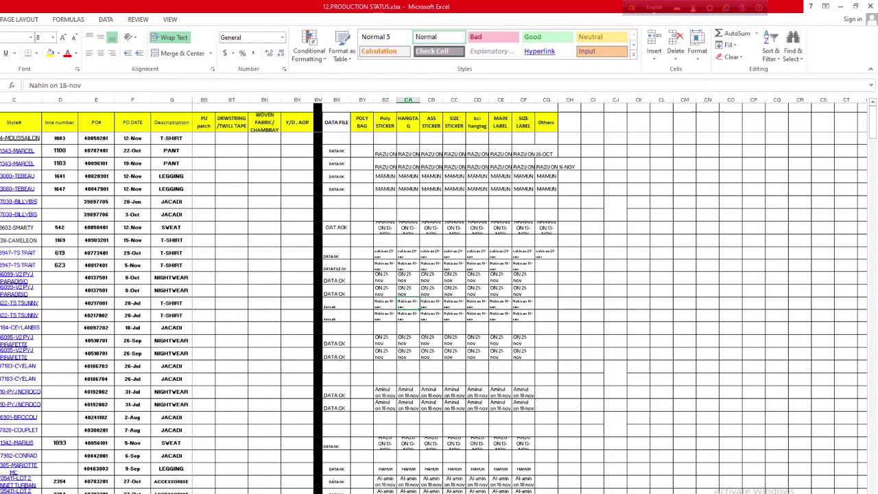
pyautogui.hscroll(-15, 533, 296)
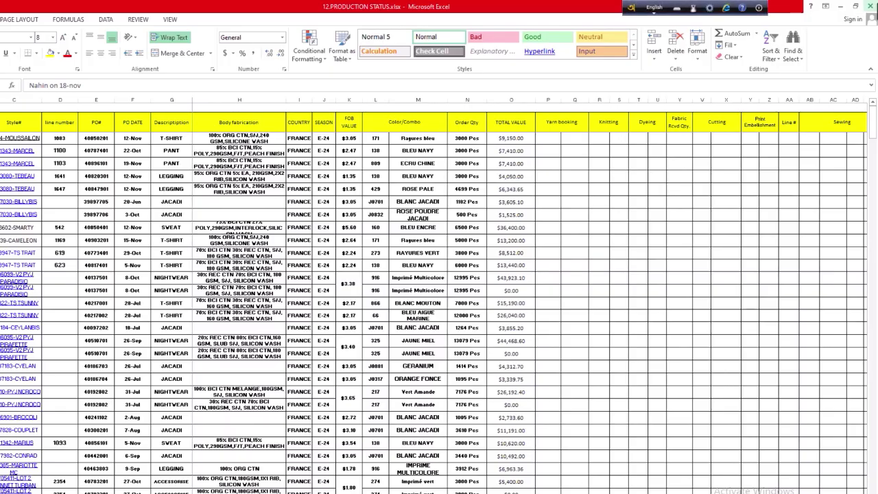
pyautogui.hotkey('alt', 'F4')
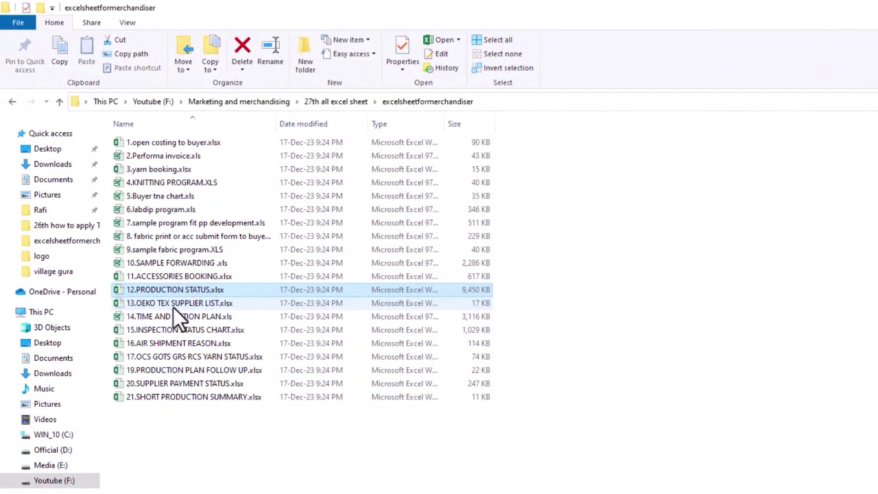
# Open 13.OEKO TEX SUPPLIER LIST.xlsx, review the suppliers' certificate numbers and validity, and close it without saving.
pyautogui.doubleClick(188, 303)
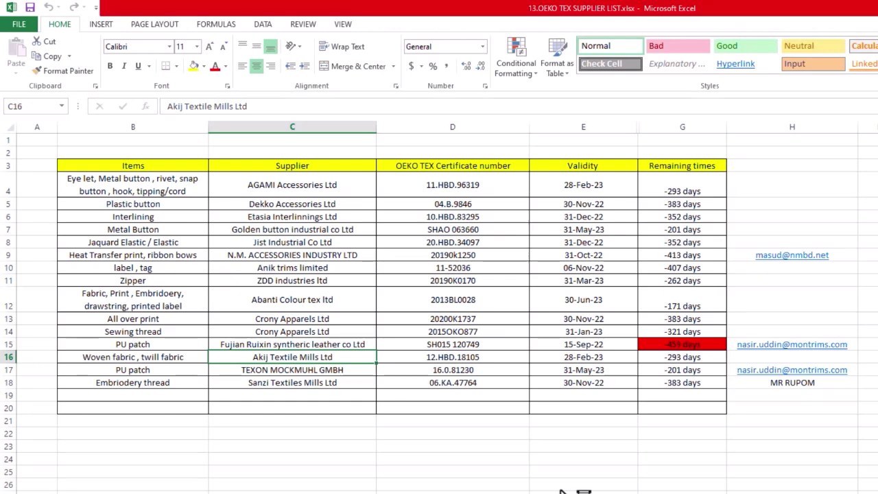
pyautogui.click(776, 463)
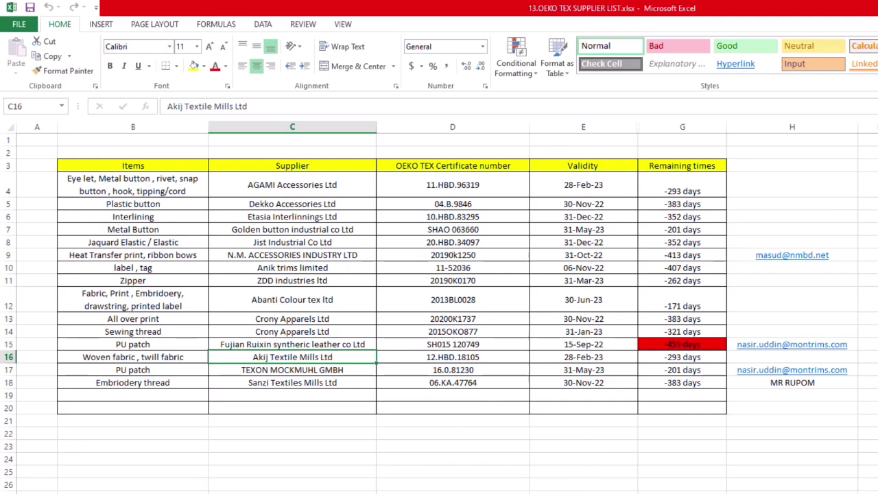
pyautogui.hotkey('alt', 'F4')
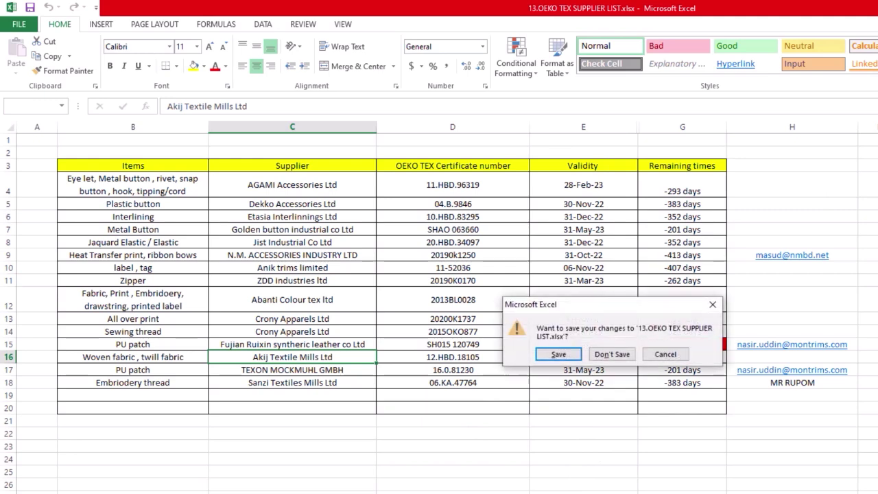
pyautogui.click(610, 354)
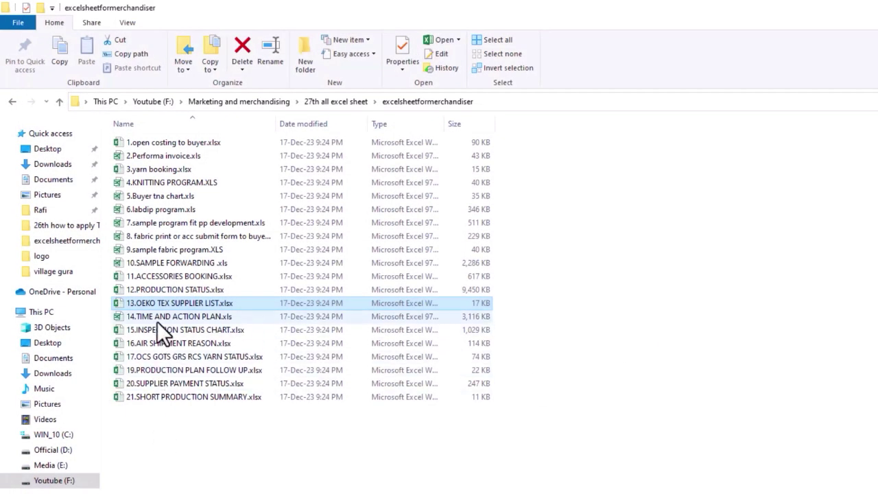
# Open 14.TIME AND ACTION PLAN.xls, review the order, booking and production part schedules, and close the workbook.
pyautogui.click(197, 316)
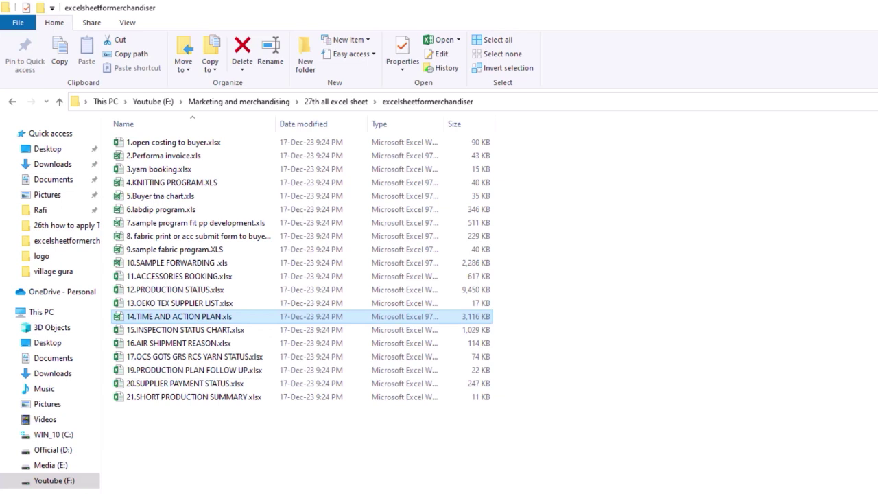
pyautogui.doubleClick(198, 316)
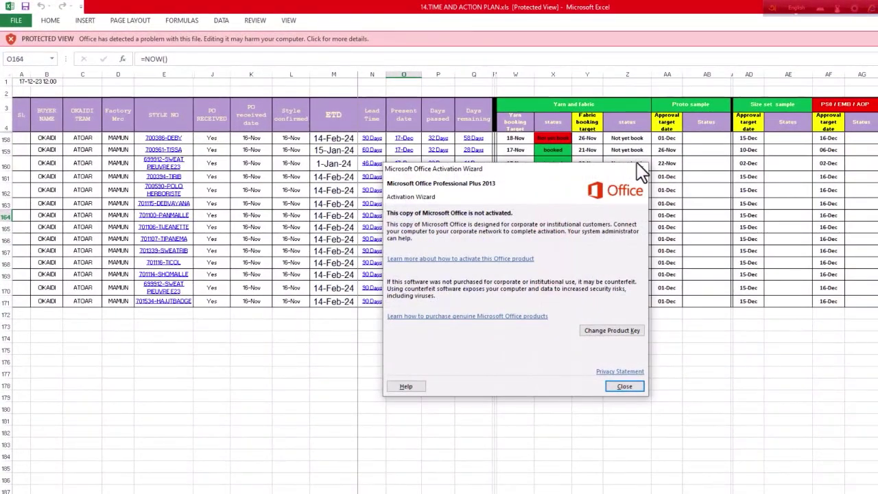
pyautogui.click(638, 166)
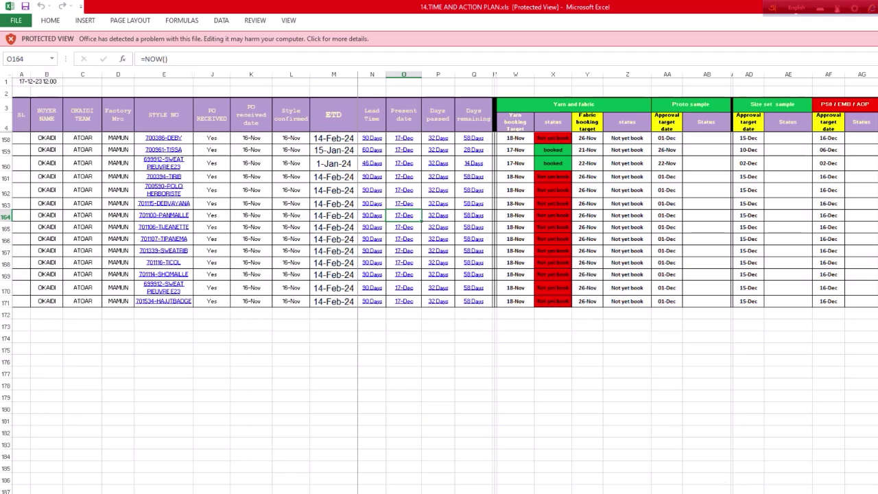
pyautogui.hscroll(10, 618, 274)
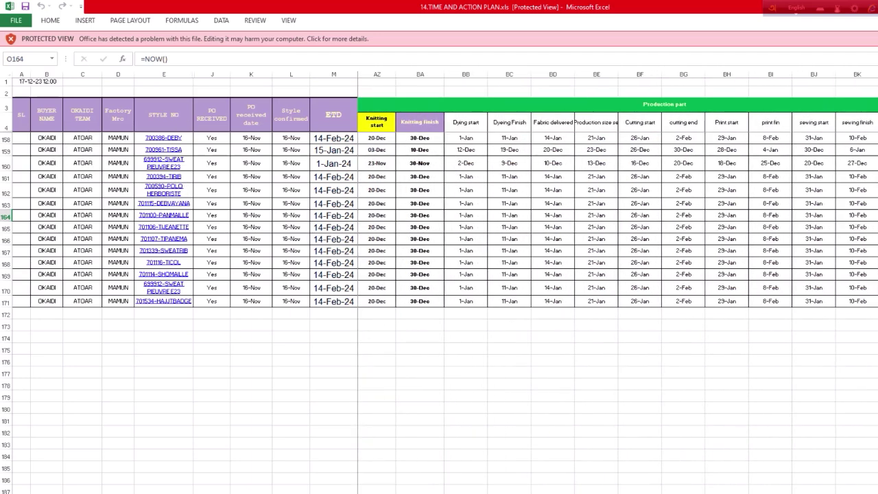
pyautogui.hotkey('alt', 'F4')
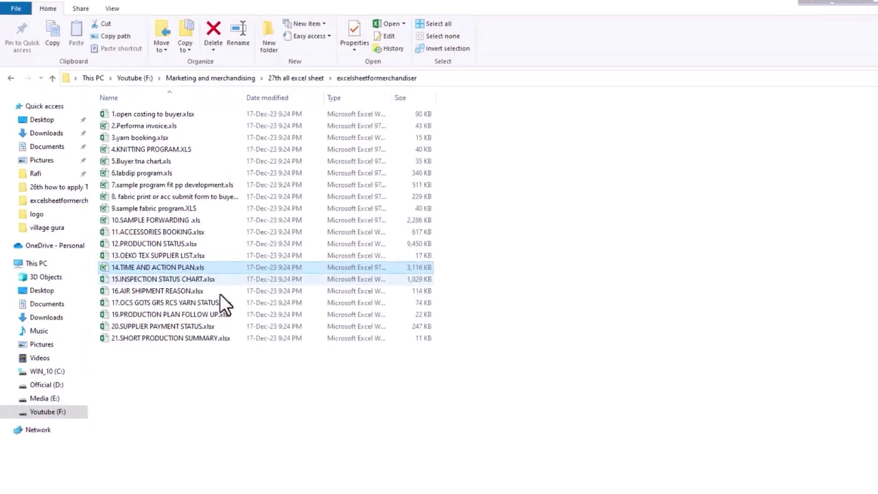
# Open 15.INSPECTION STATUS CHART.xlsx, dismiss the notices, and view the Okaidi inspection status sheets for NOV-23 and AUG-23.
pyautogui.doubleClick(222, 291)
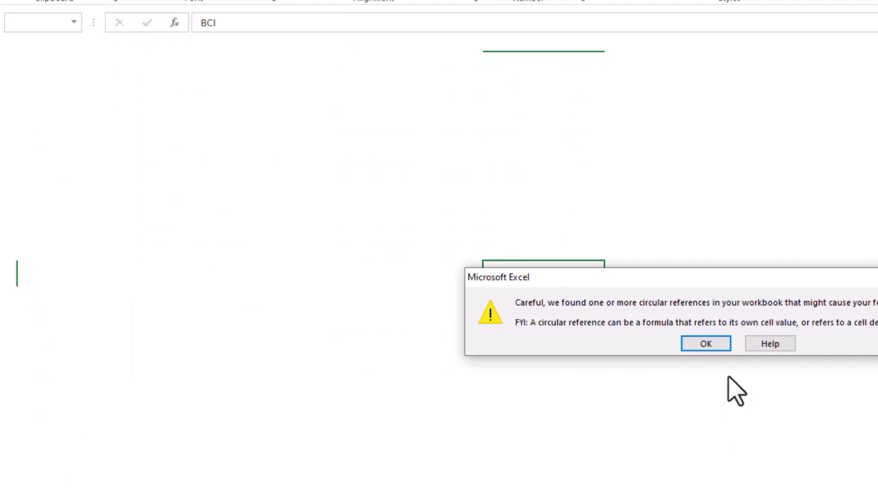
pyautogui.click(719, 340)
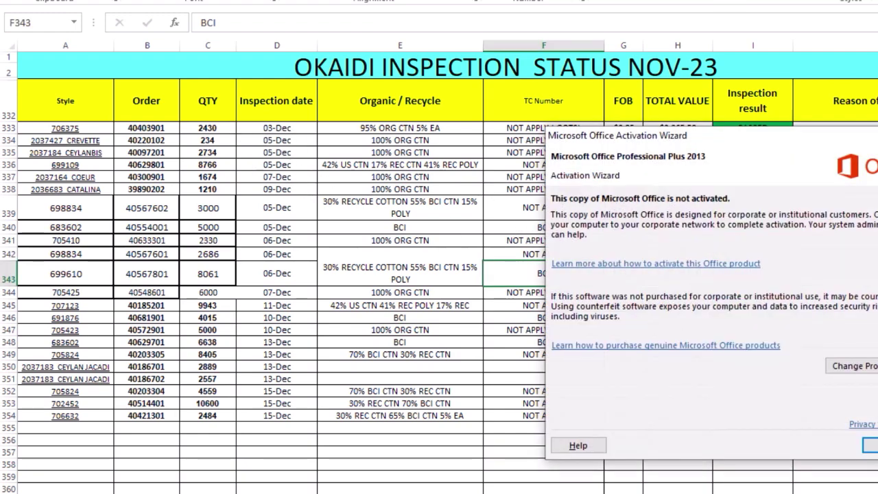
pyautogui.click(871, 445)
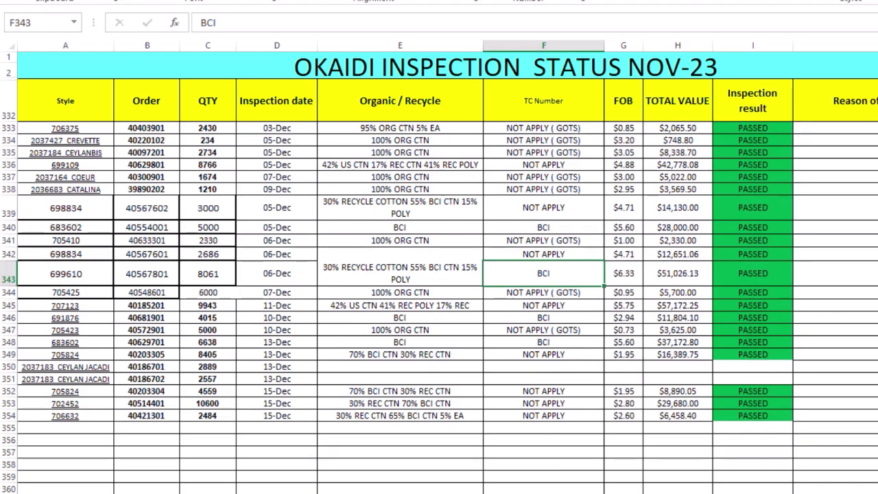
pyautogui.click(745, 492)
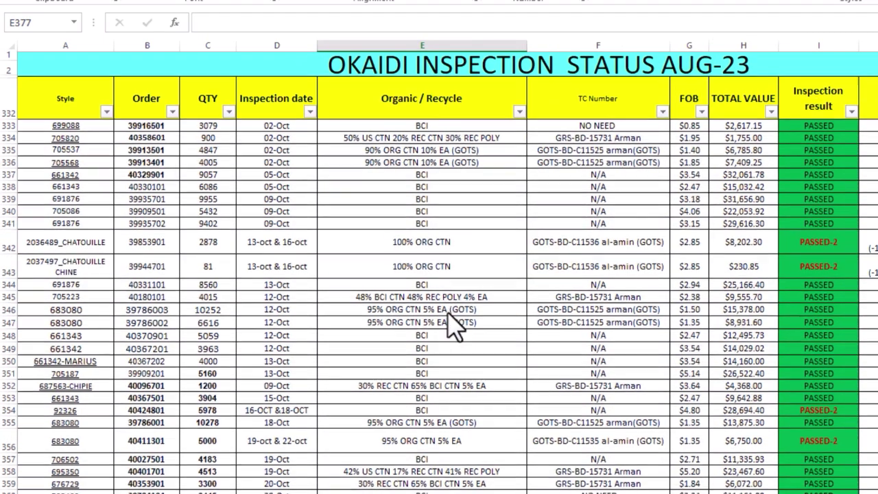
# Review the inspection results on the Okaidi AUG-23 sheet, check the remark for row 343, and close the workbook without saving.
pyautogui.scroll(-3, 451, 323)
pyautogui.scroll(3, 455, 330)
pyautogui.scroll(1, 453, 329)
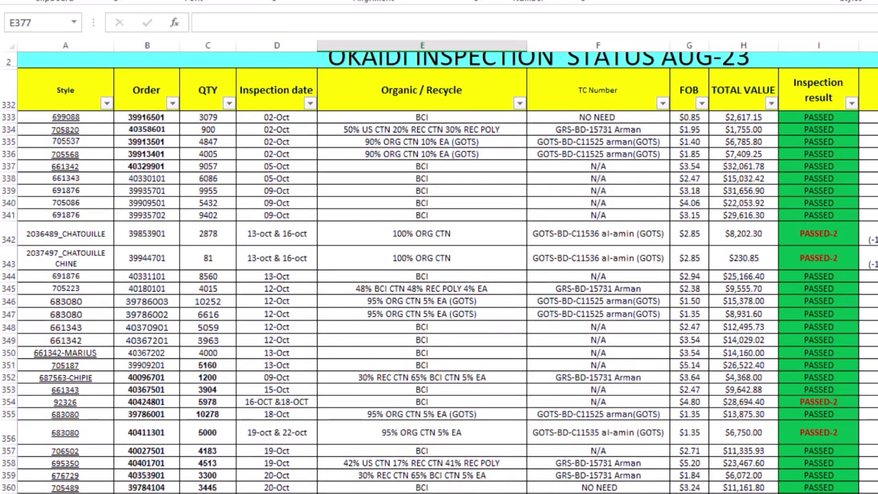
pyautogui.scroll(-3, 519, 477)
pyautogui.scroll(4, 520, 476)
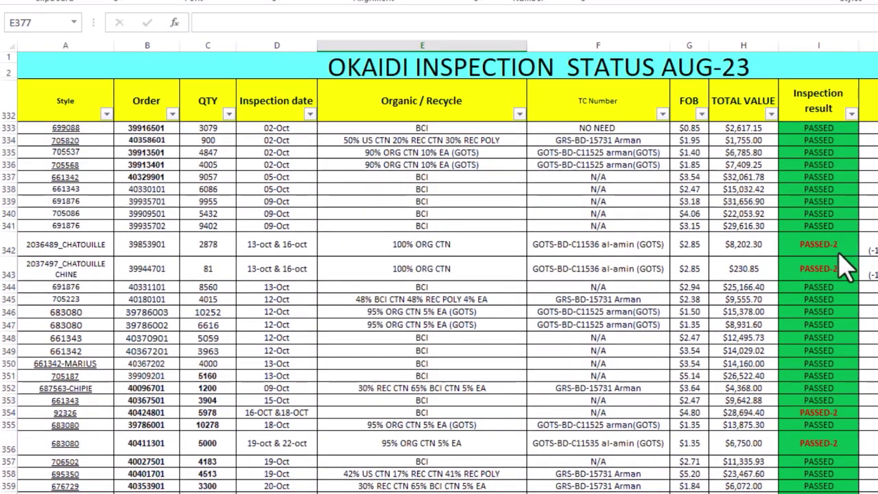
pyautogui.click(871, 268)
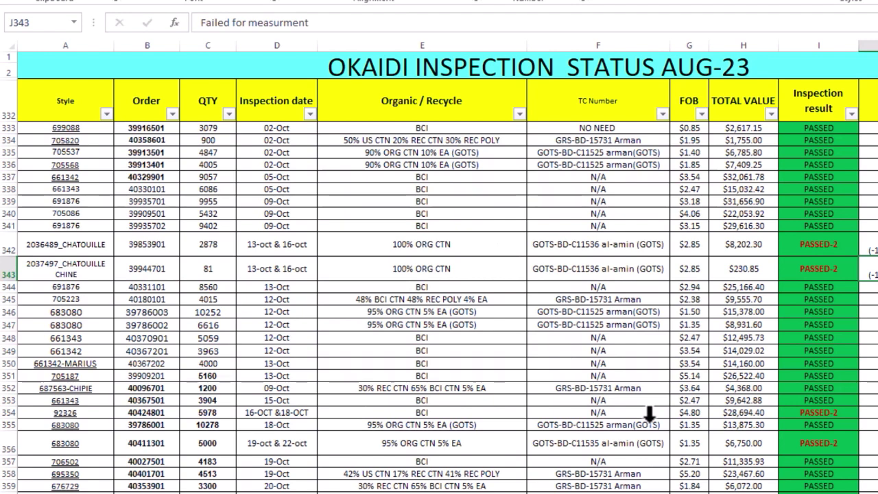
pyautogui.hotkey('alt', 'F4')
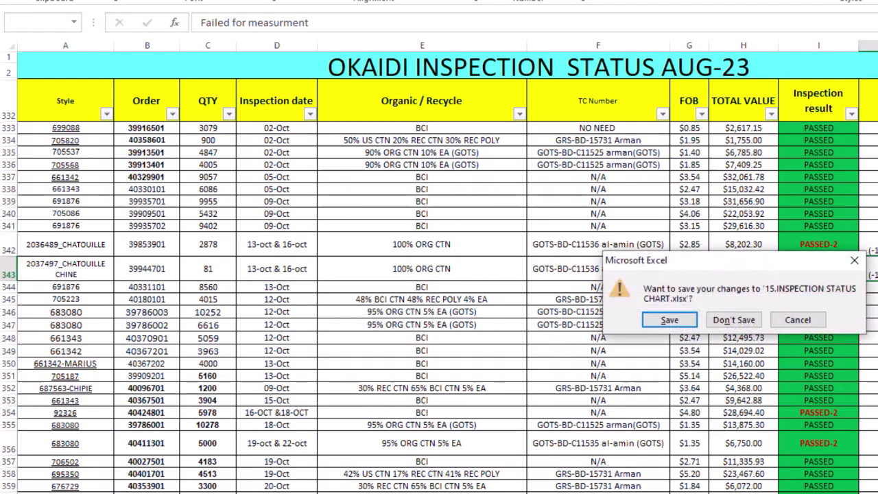
pyautogui.click(747, 319)
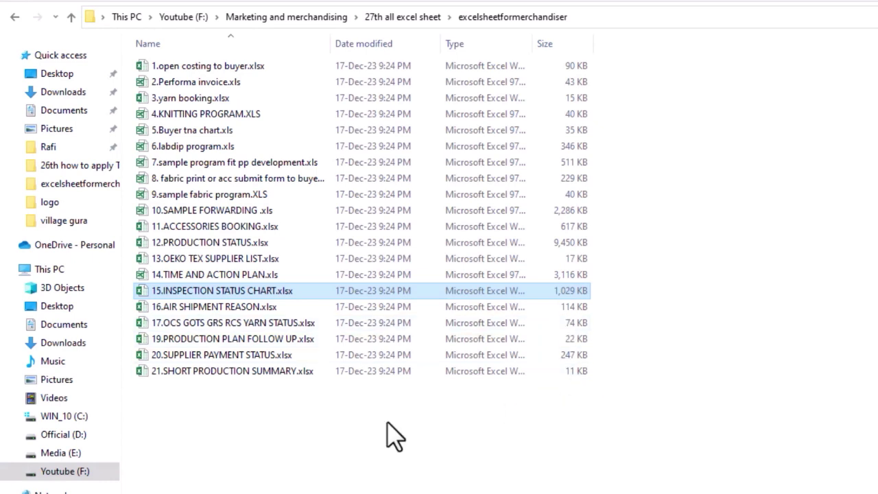
# Open 16.AIR SHIPMENT REASON.xlsx, dismiss the activation notice, review the delay duration and reason columns, and close the workbook.
pyautogui.click(221, 308)
pyautogui.doubleClick(221, 308)
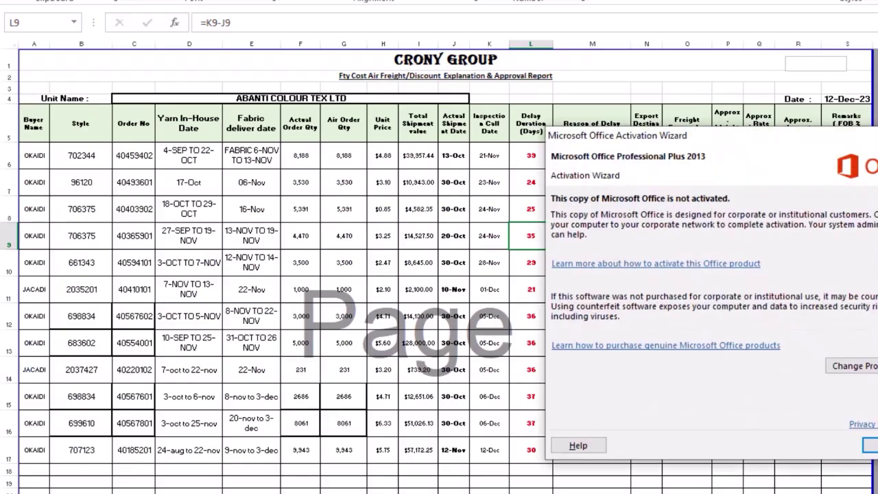
pyautogui.click(871, 446)
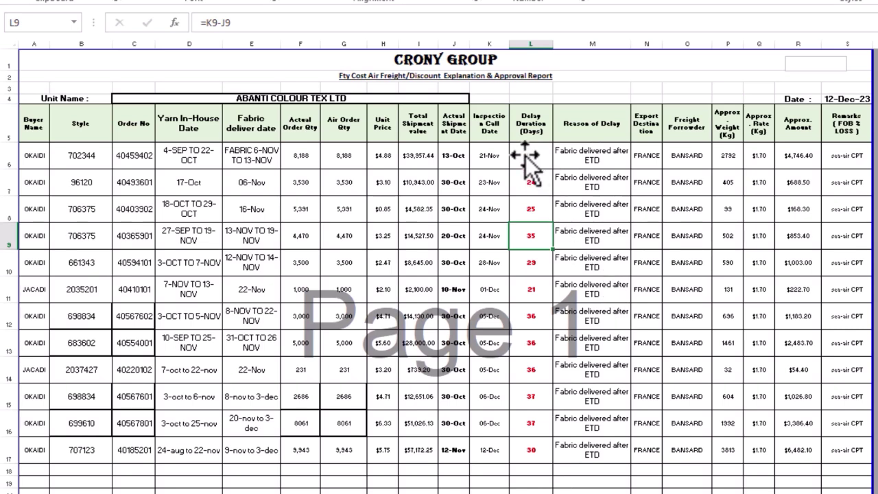
pyautogui.moveTo(528, 164); pyautogui.dragTo(559, 467)
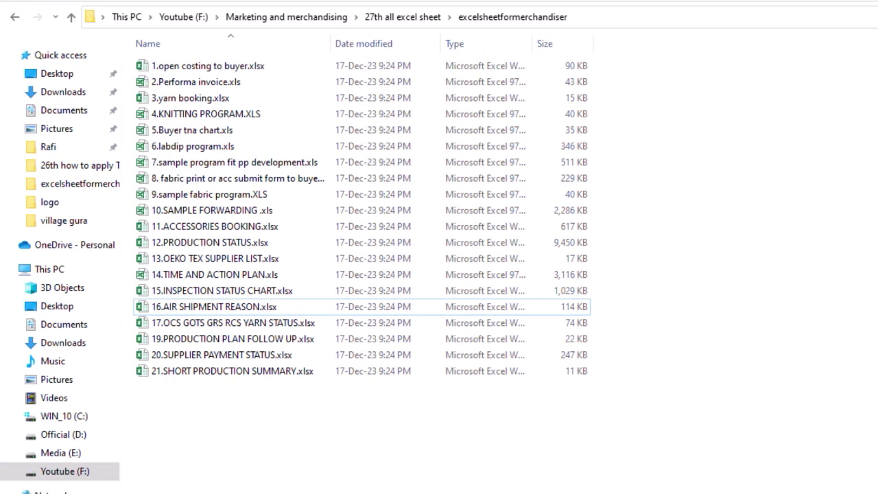
# Open 17.OCS GOTS GRS RCS YARN STATUS.xlsx, review the yarn L/C and TC date columns, and close the workbook.
pyautogui.doubleClick(268, 324)
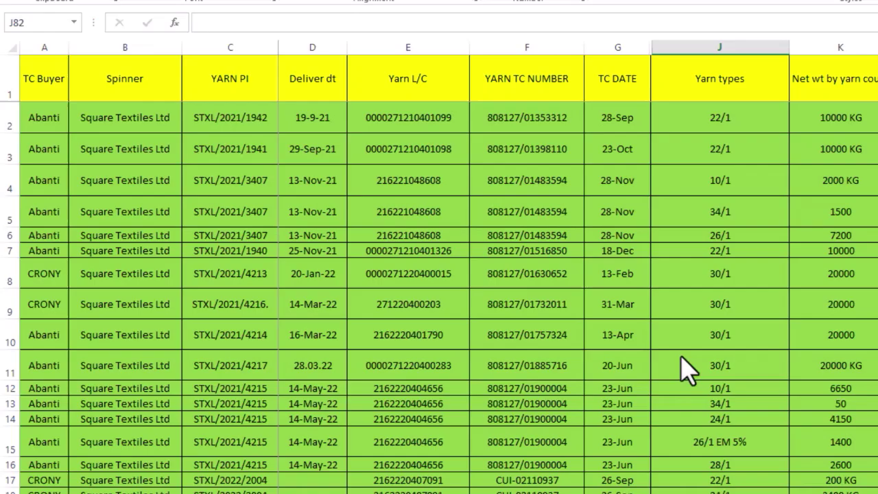
pyautogui.click(874, 445)
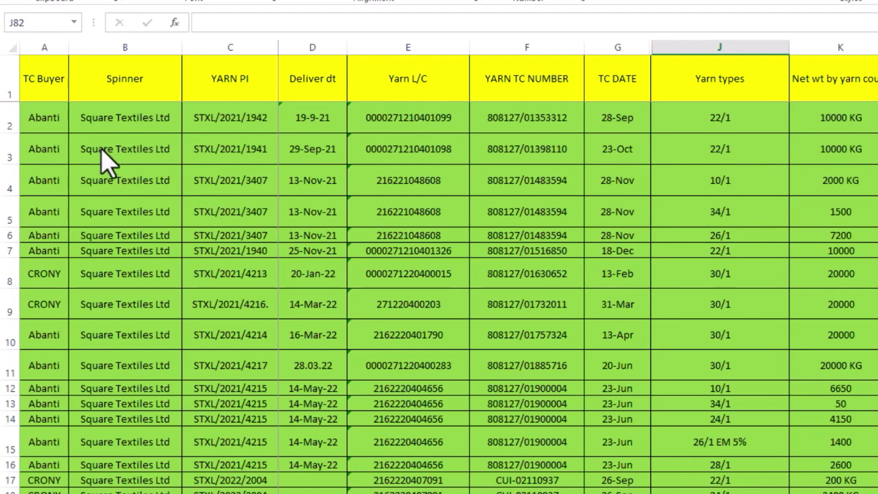
pyautogui.click(406, 124)
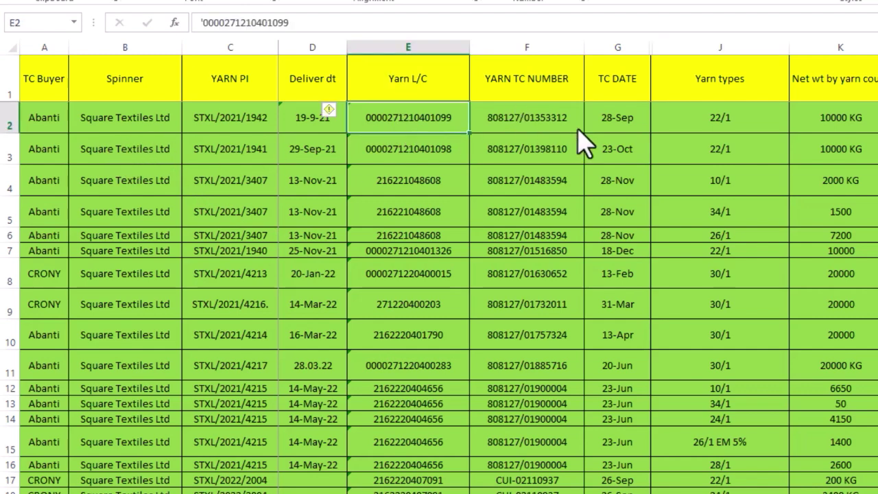
pyautogui.click(626, 123)
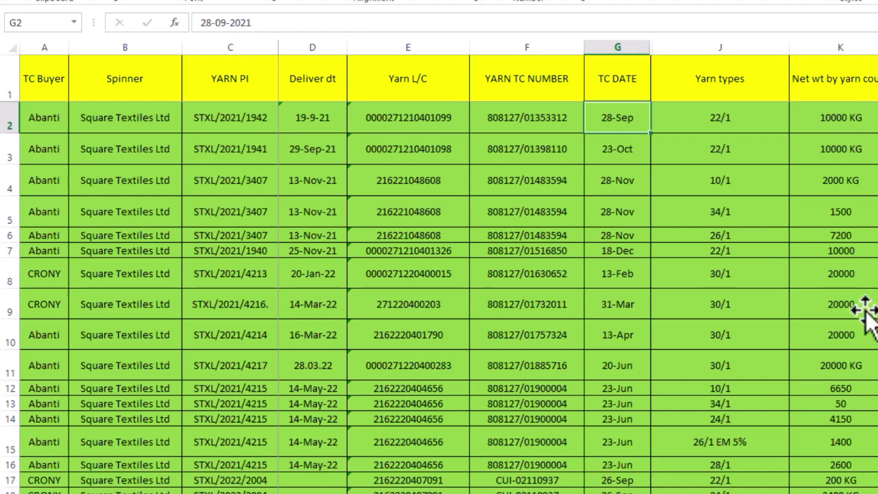
pyautogui.scroll(-3, 861, 312)
pyautogui.scroll(3, 862, 308)
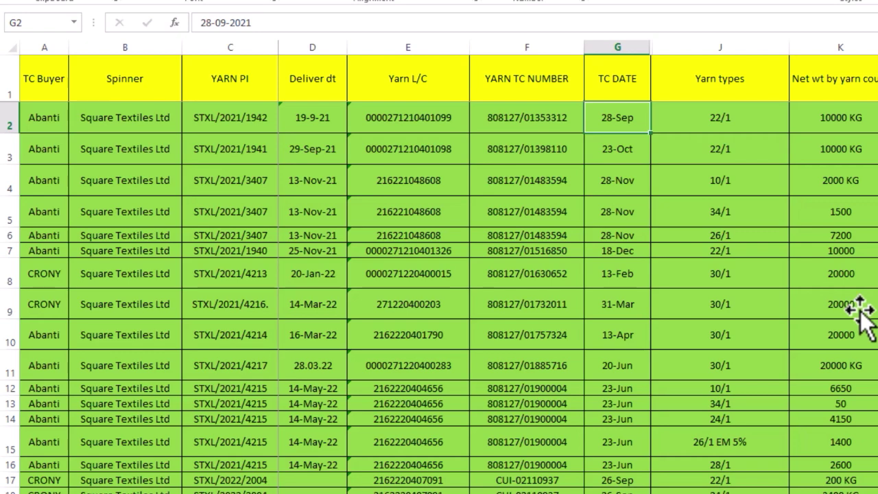
pyautogui.hotkey('alt', 'F4')
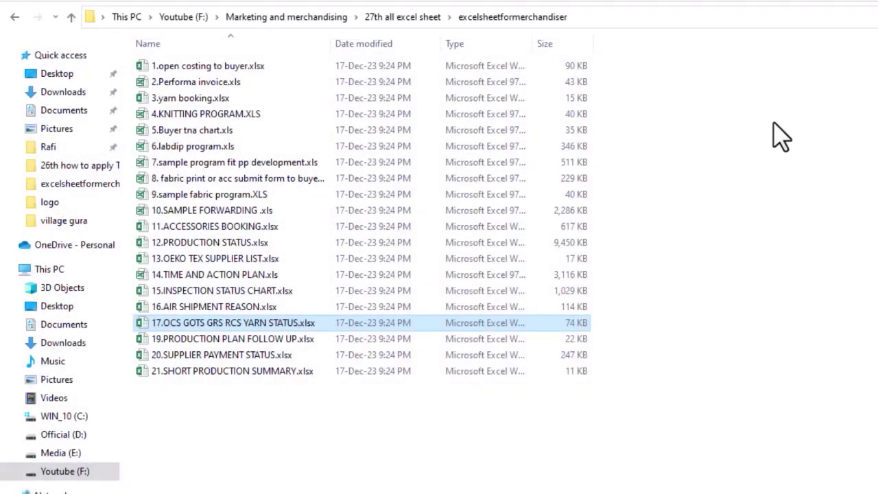
# Open 19.PRODUCTION PLAN FOLLOW UP.xlsx, review the cutting, sewing, inspection and ETD dates by style, and close the workbook.
pyautogui.click(259, 339)
pyautogui.press('Return')
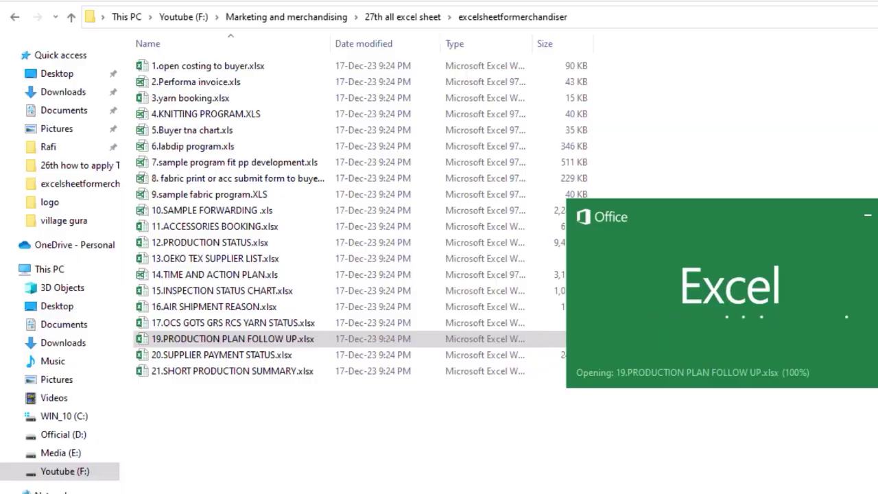
pyautogui.press('Escape')
pyautogui.scroll(2, 368, 319)
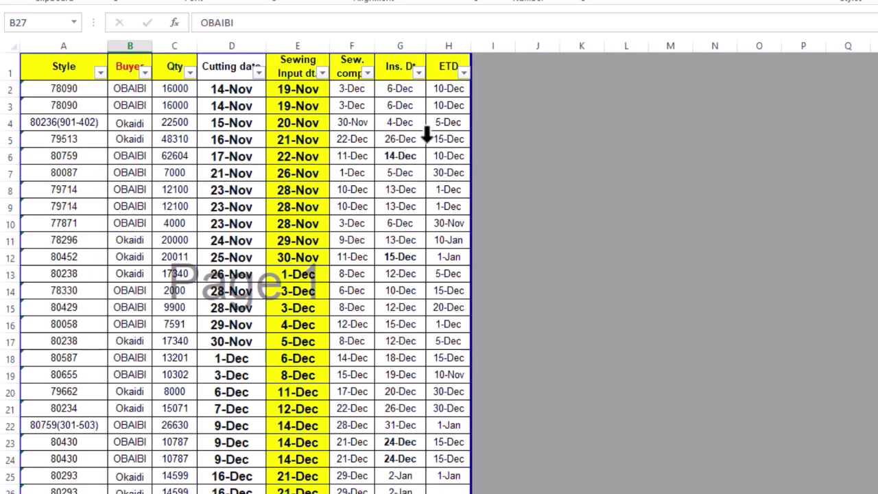
pyautogui.moveTo(42, 62); pyautogui.dragTo(429, 484)
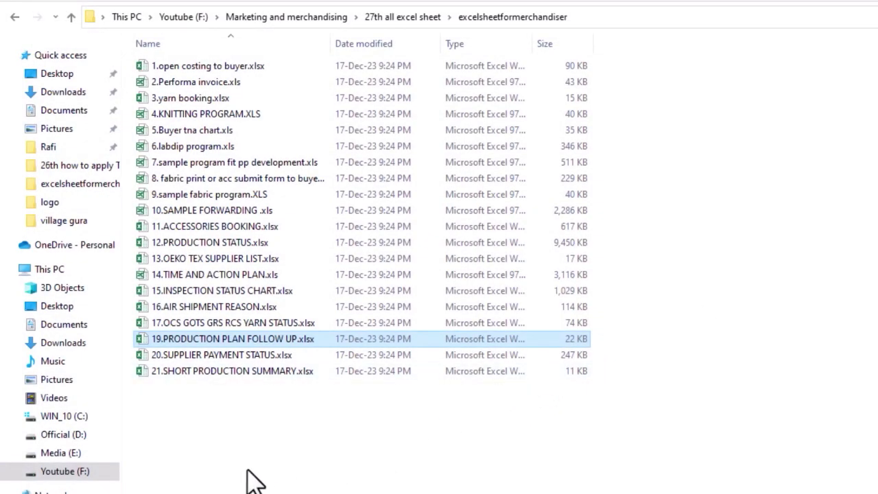
# Open 20.SUPPLIER PAYMENT STATUS.xlsx and review the supplier, PI, value, shipment date and payment mode entries.
pyautogui.doubleClick(230, 358)
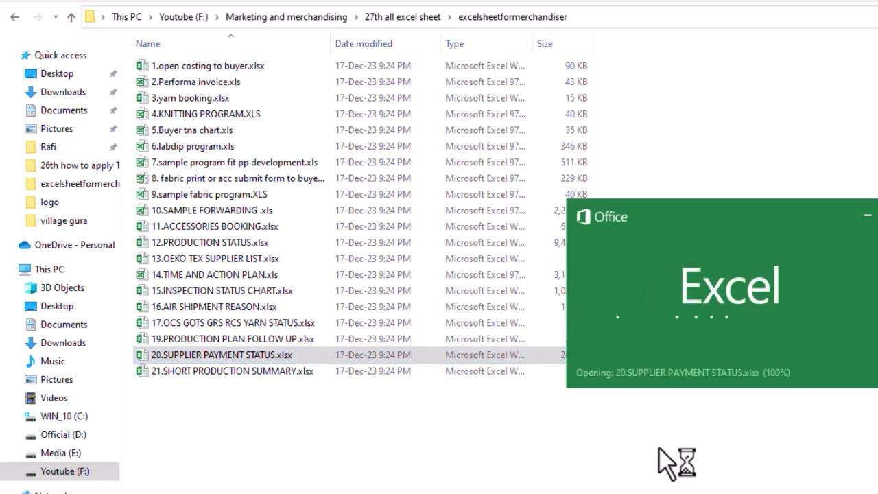
pyautogui.press('Escape')
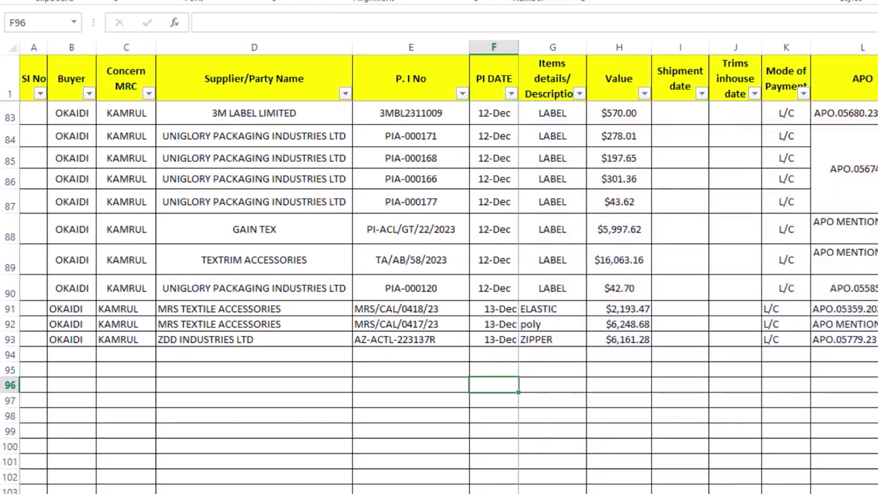
pyautogui.scroll(12, 710, 382)
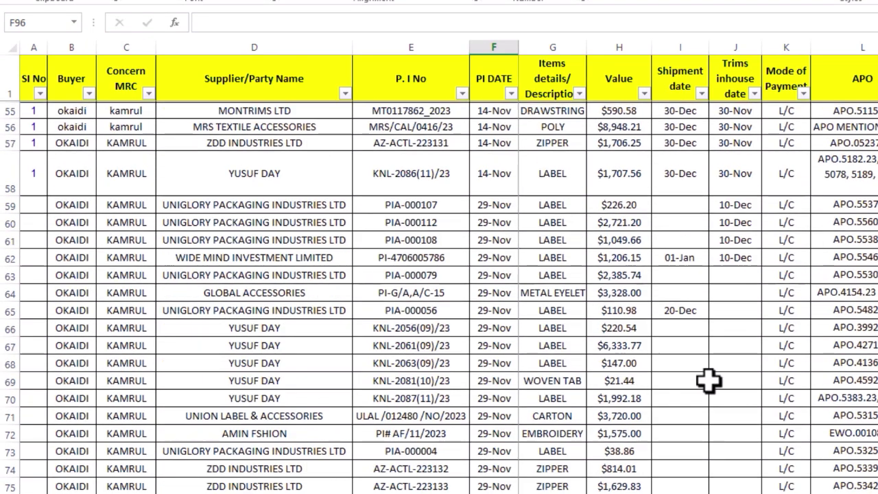
pyautogui.scroll(6, 311, 280)
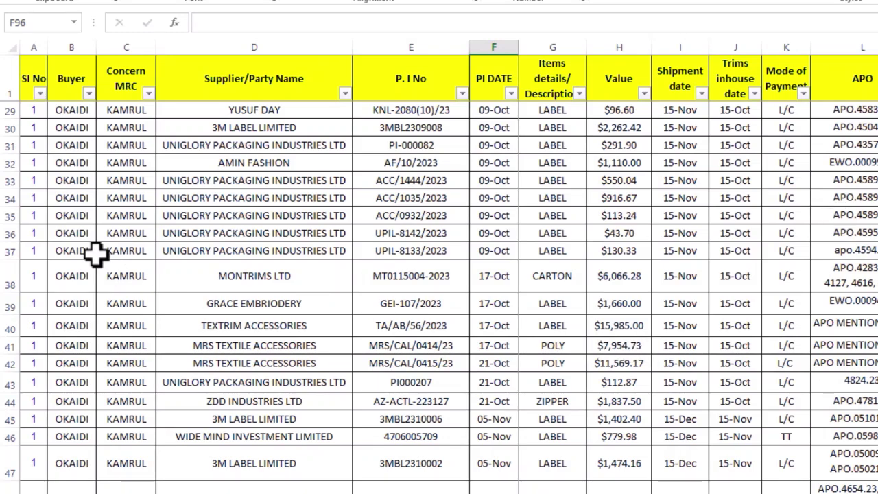
pyautogui.click(236, 110)
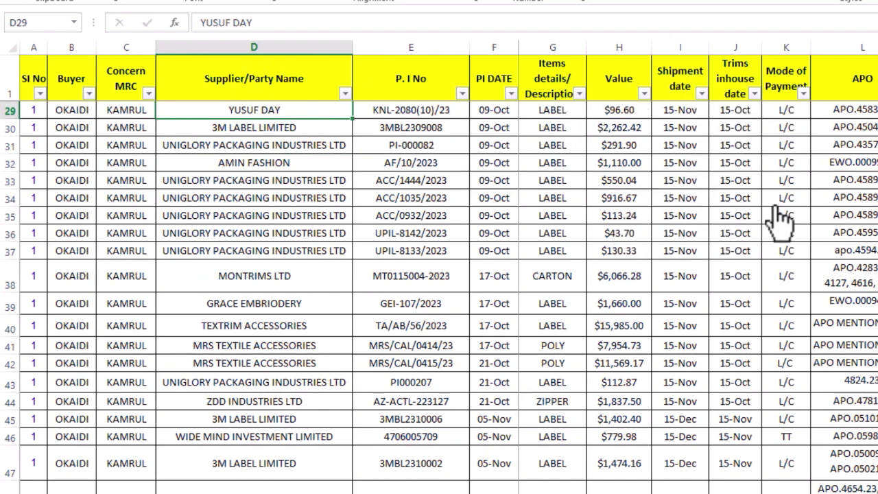
pyautogui.scroll(-2, 793, 346)
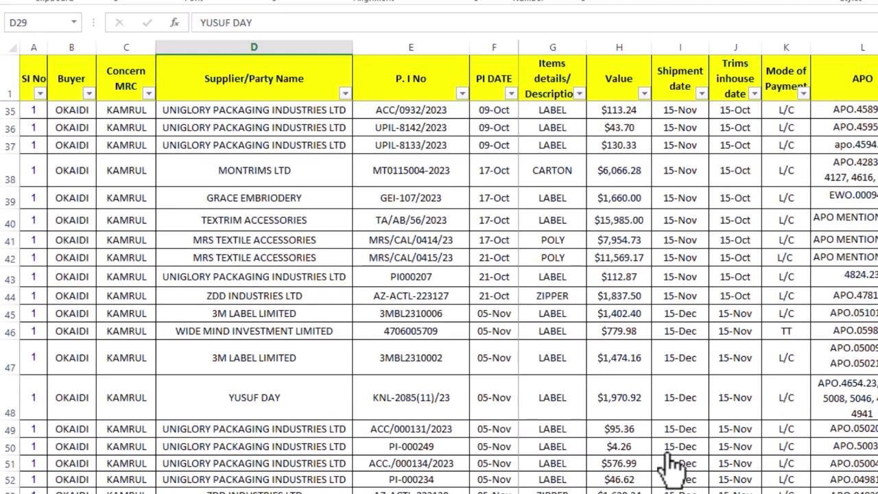
pyautogui.scroll(-2, 700, 470)
pyautogui.scroll(8, 733, 470)
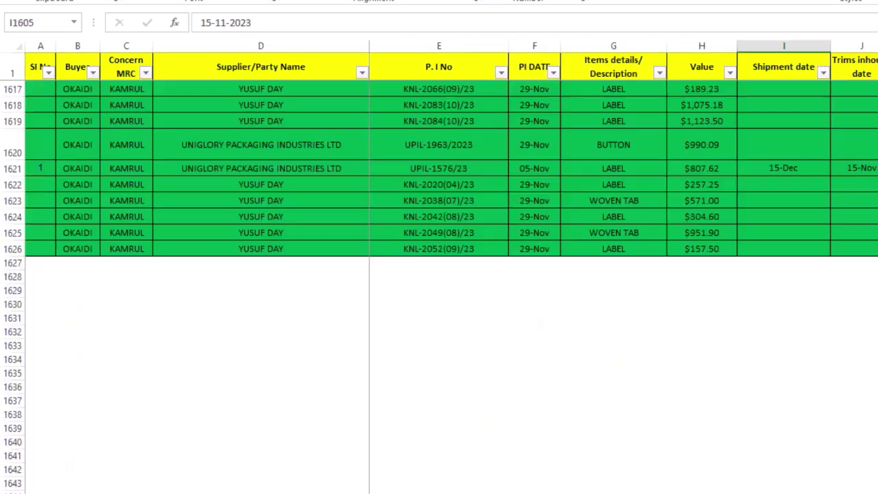
# Look through the green-filled supplier entries from the end of the list upward and close the payment status workbook.
pyautogui.scroll(6, 768, 225)
pyautogui.scroll(11, 711, 343)
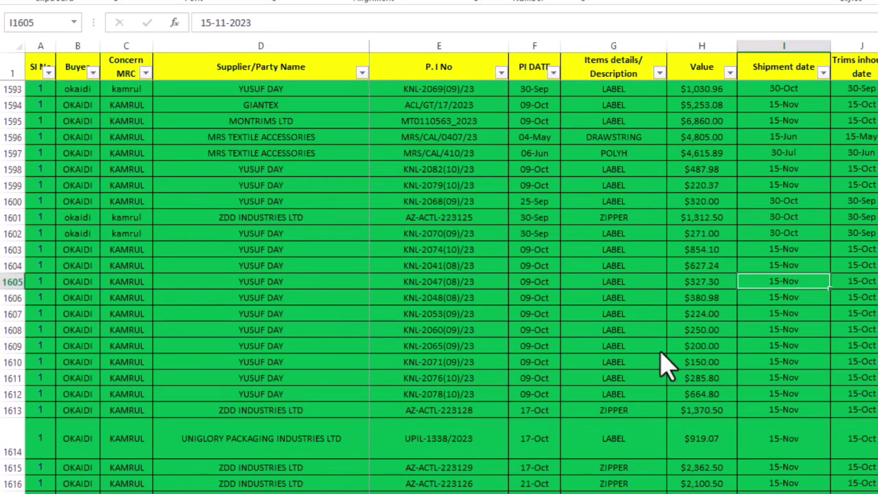
pyautogui.scroll(7, 439, 287)
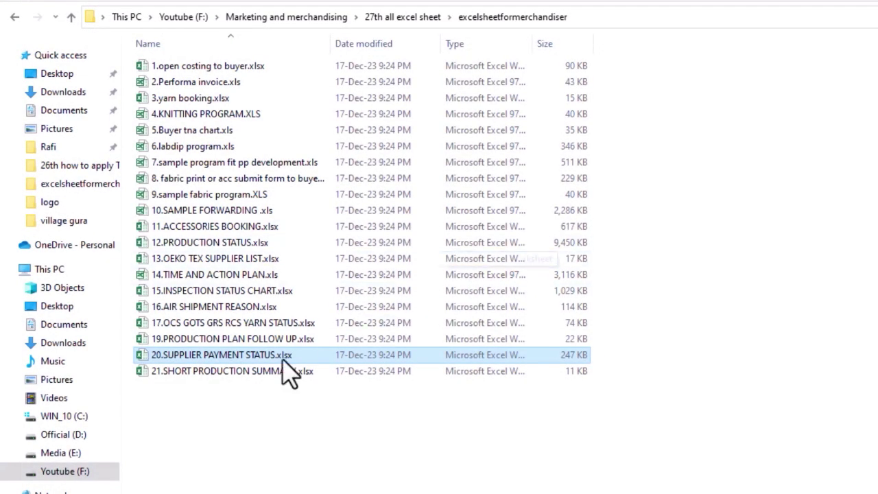
# Open 21.SHORT PRODUCTION SUMMARY.xlsx and dismiss the circular reference warning and the activation notice.
pyautogui.click(240, 373)
pyautogui.press('Return')
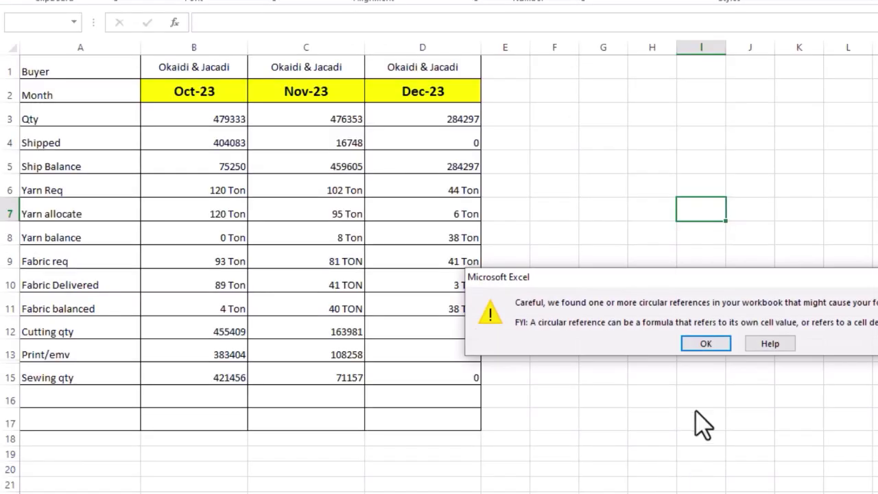
pyautogui.click(663, 345)
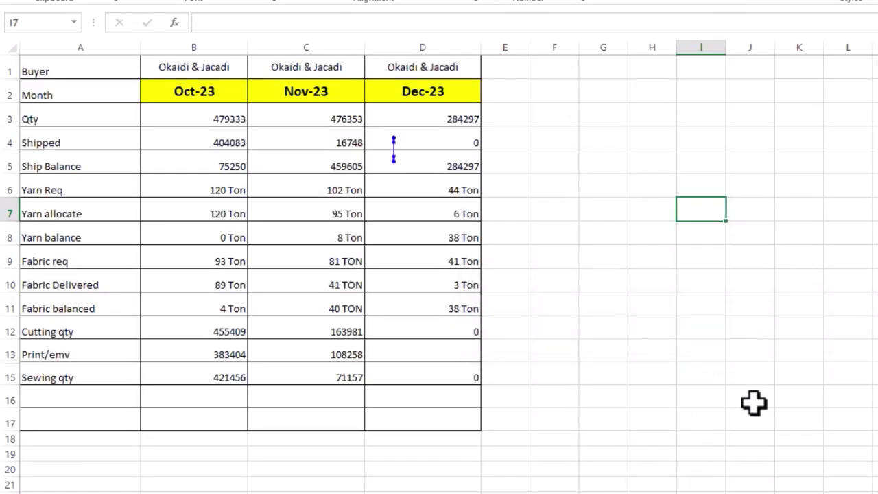
pyautogui.click(870, 452)
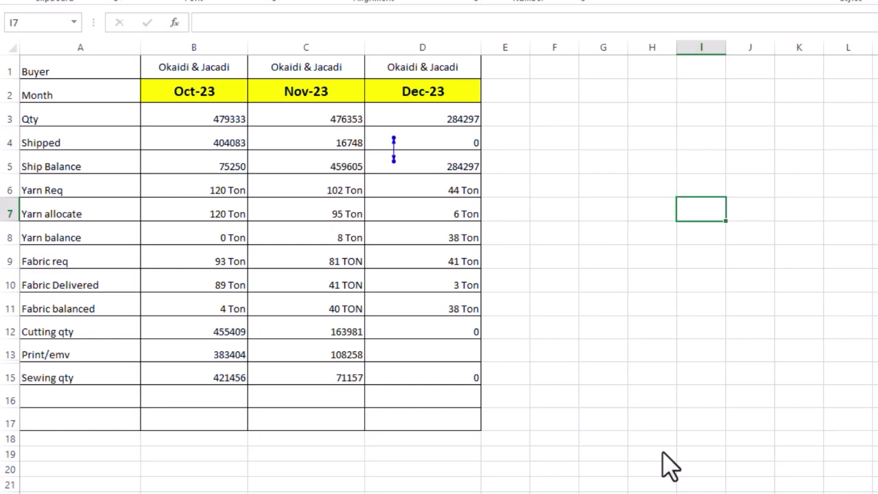
# Review the Nov-23 column from order quantity through yarn, fabric, cutting, print and sewing figures, and close the workbook without saving.
pyautogui.click(312, 124)
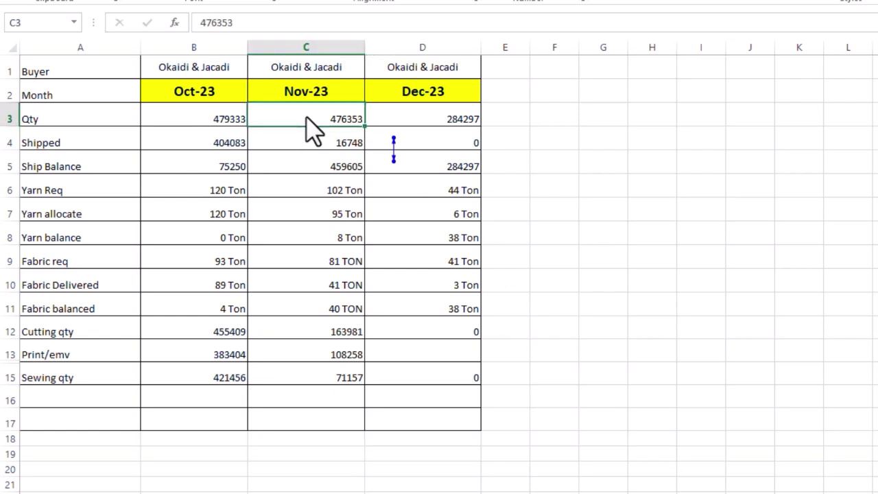
pyautogui.click(316, 137)
pyautogui.click(325, 163)
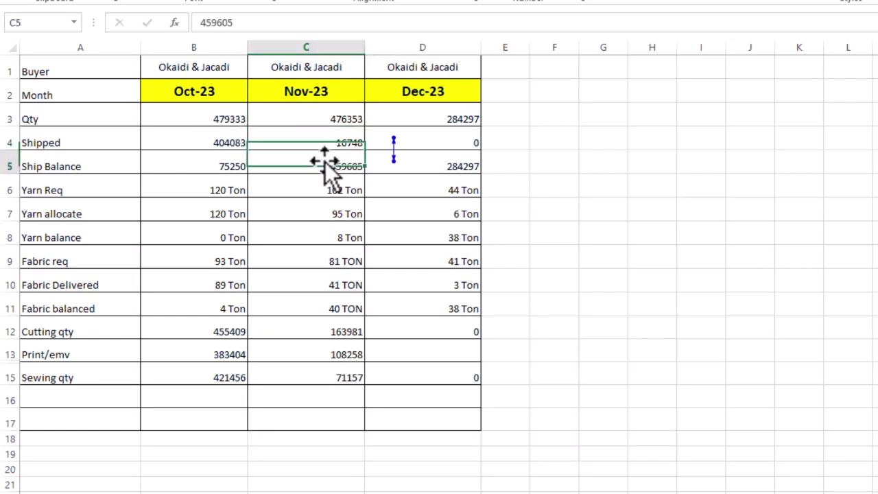
pyautogui.click(331, 195)
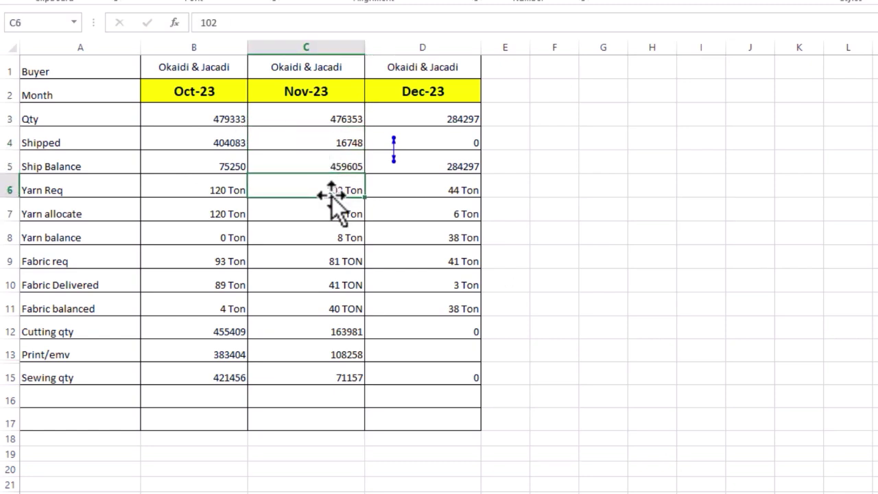
pyautogui.click(336, 216)
pyautogui.click(341, 238)
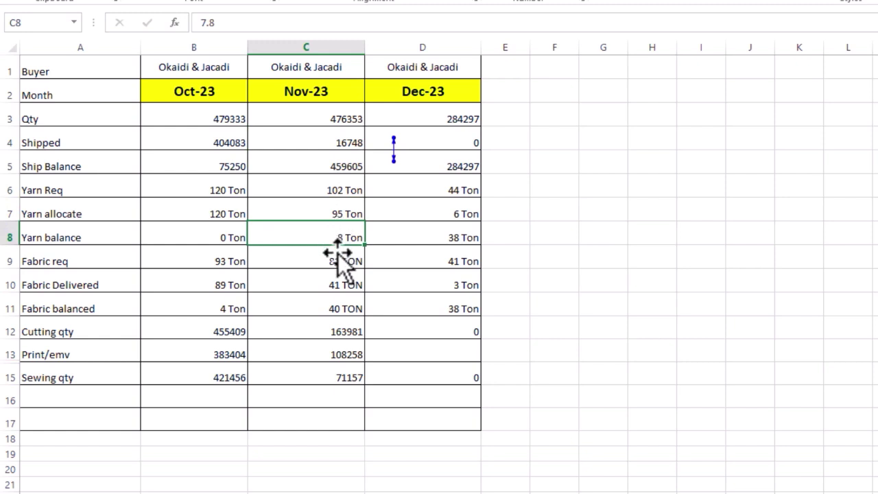
pyautogui.click(340, 260)
pyautogui.click(345, 282)
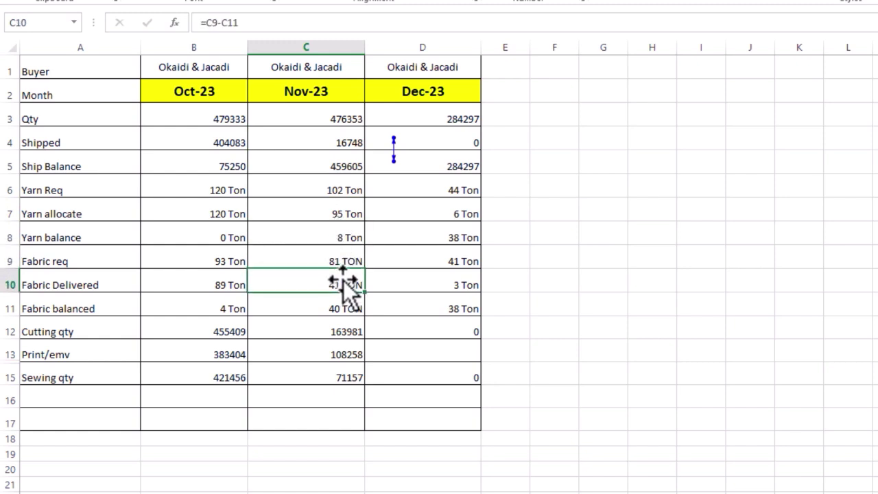
pyautogui.click(341, 333)
pyautogui.click(343, 354)
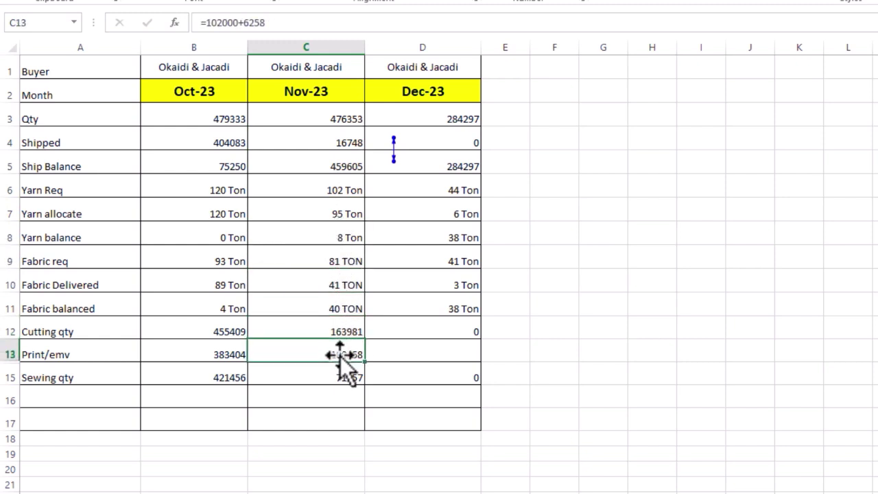
pyautogui.click(343, 376)
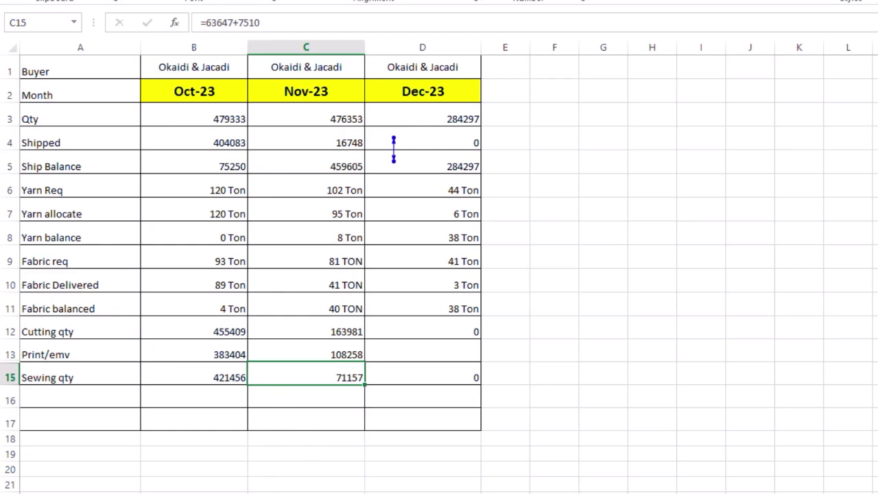
pyautogui.hotkey('alt', 'F4')
pyautogui.click(733, 320)
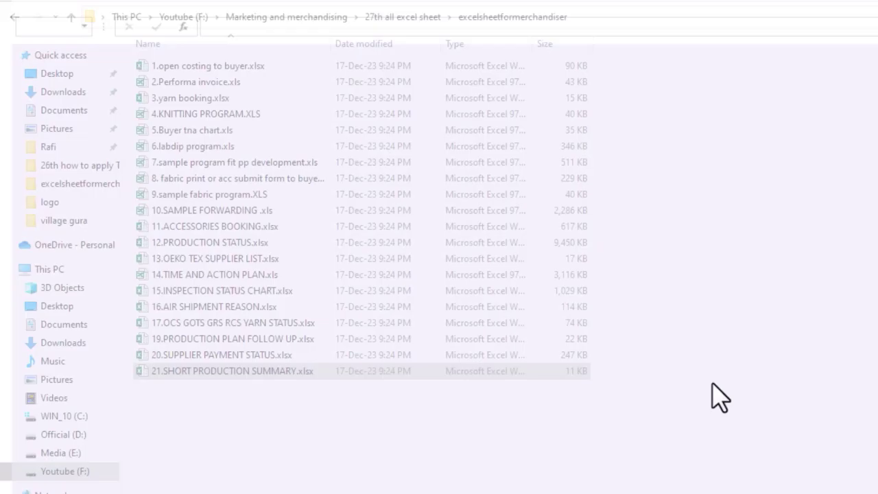